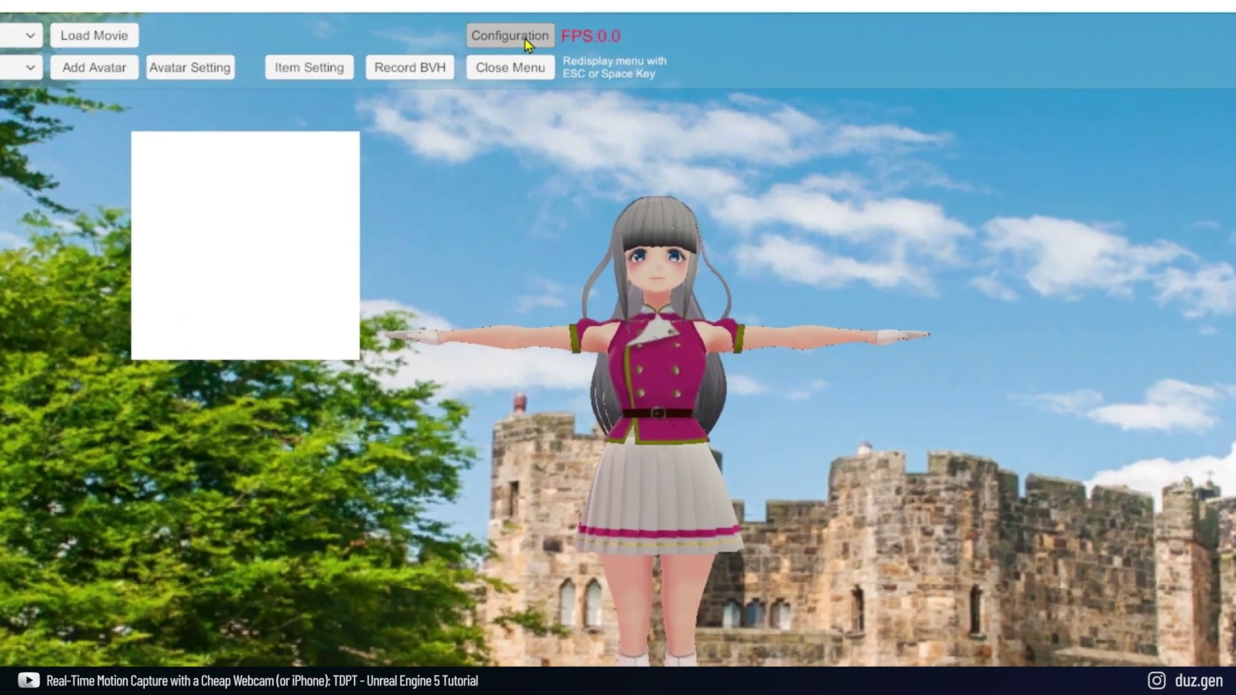
Check the VMC Protocol options and the computer's IPv4 address in the Others section of the configuration, and apply the settings
left_click(515, 37)
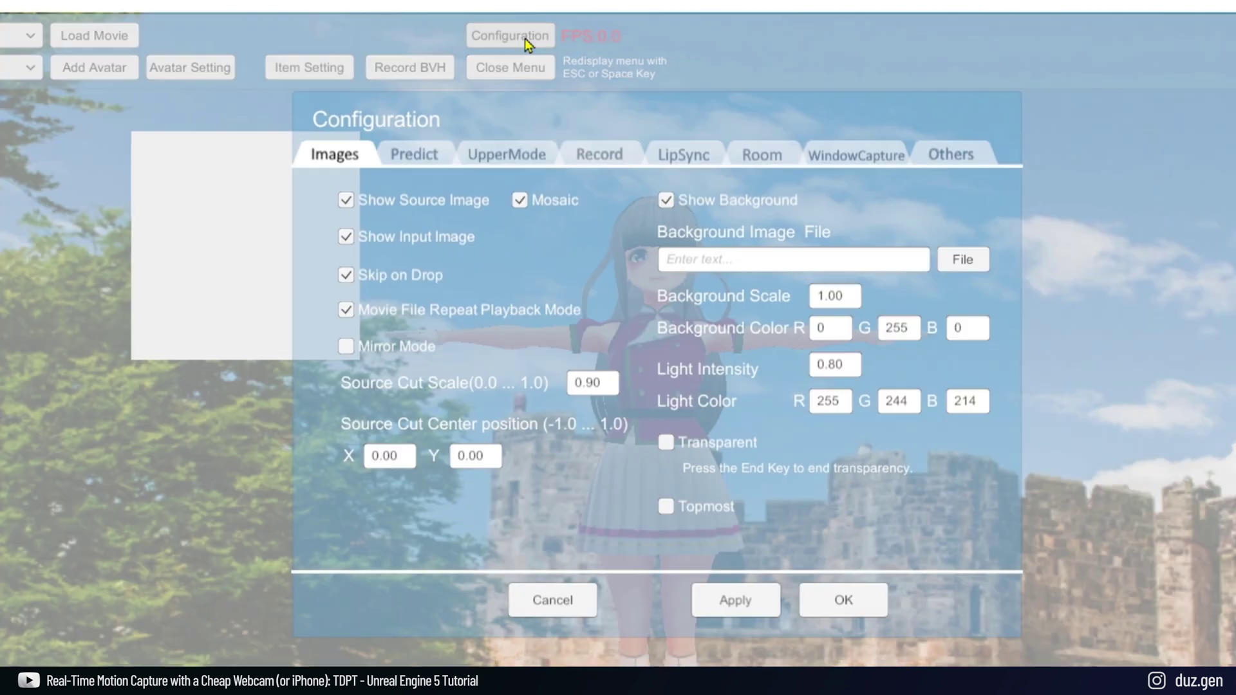
left_click(950, 155)
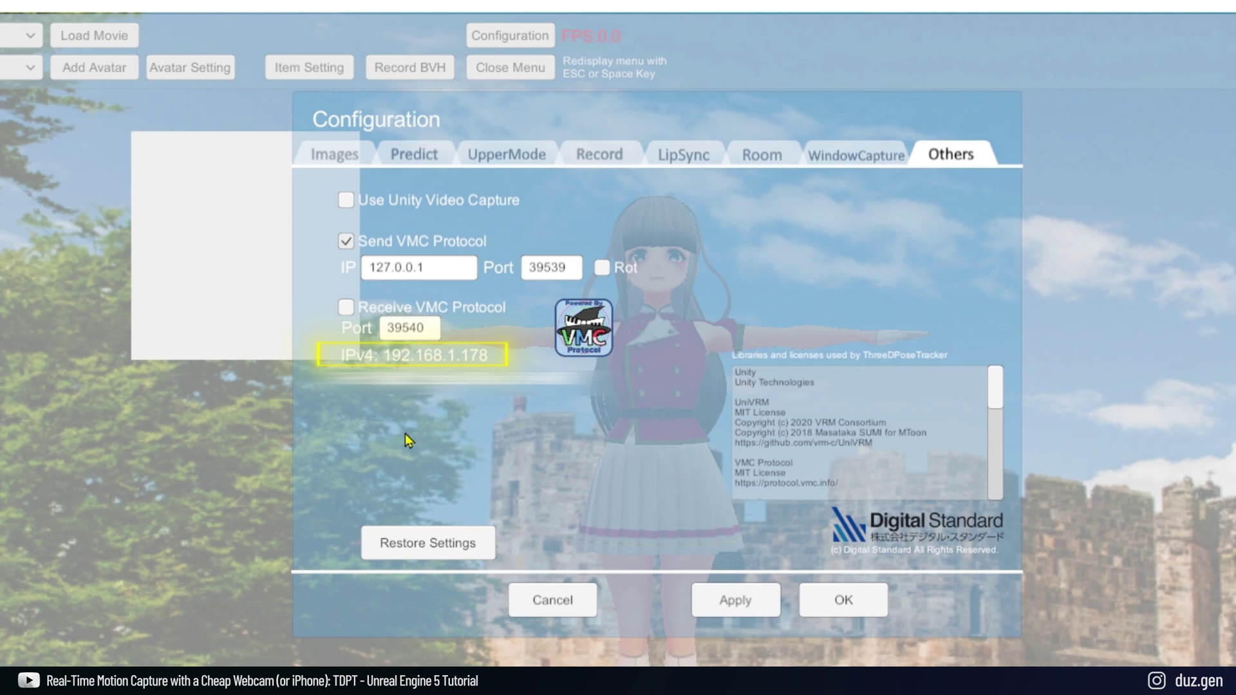
left_click(750, 599)
left_click(834, 602)
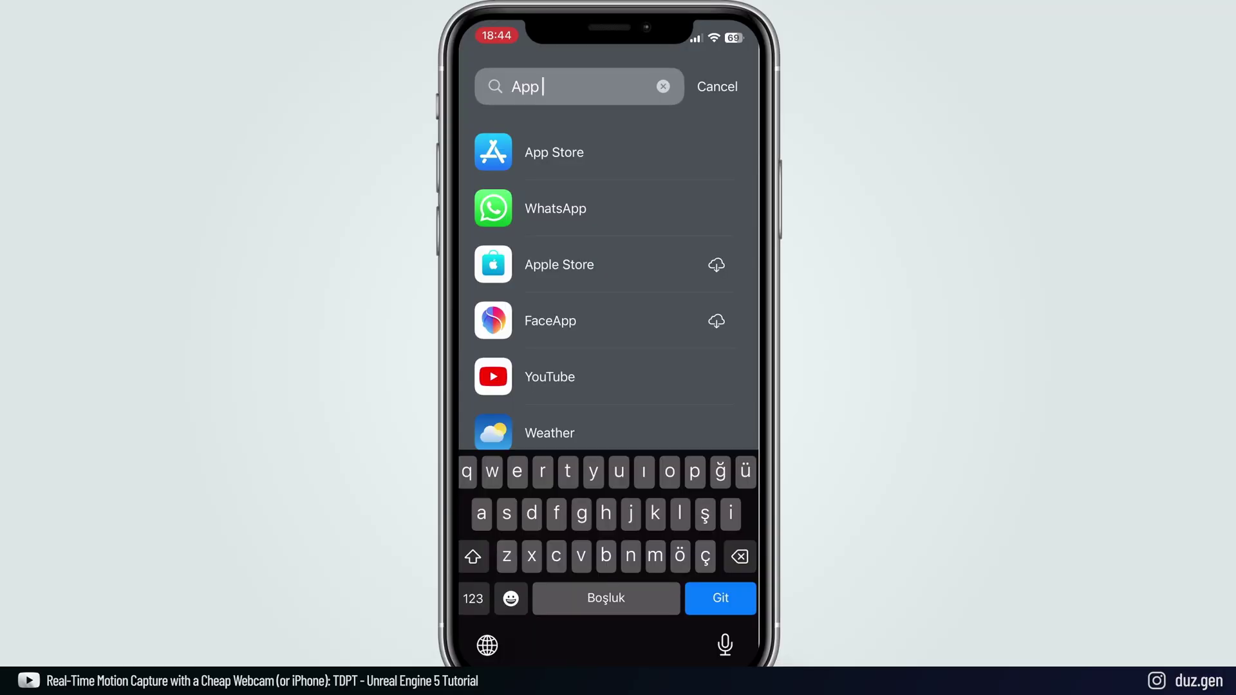
Switch to the App Store on the phone, install TDPT after searching for "tdpt", and allow it to access the microphone
left_click(494, 152)
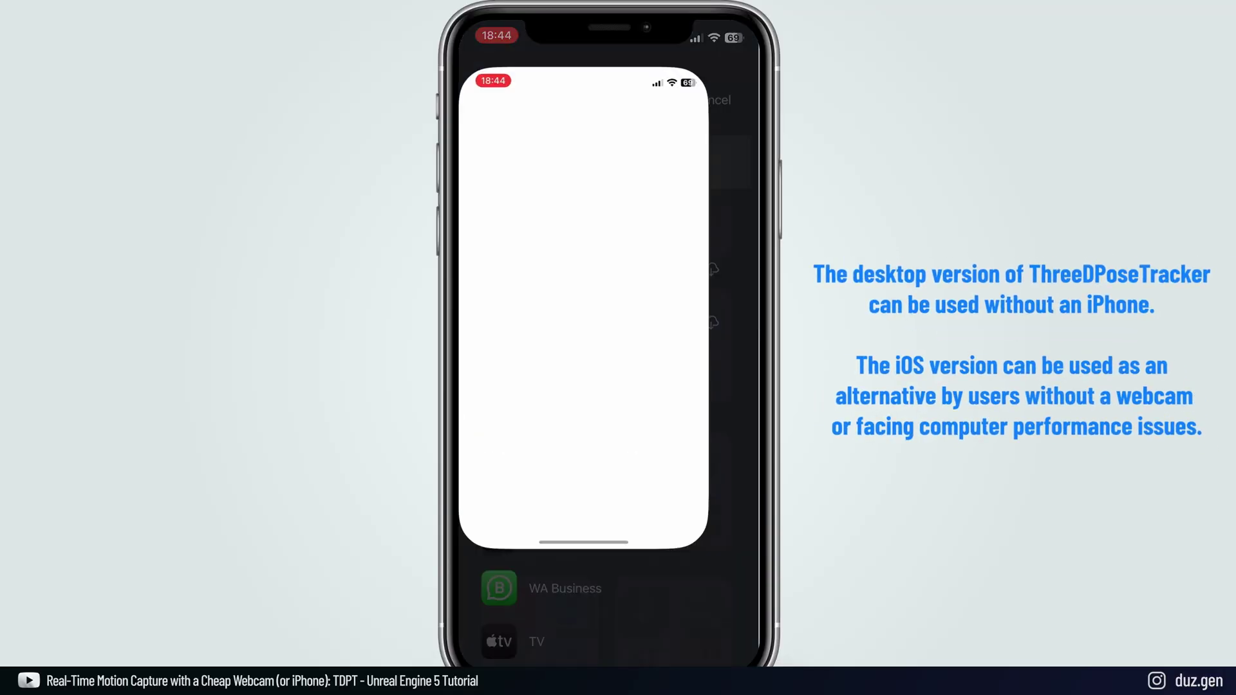
left_click(592, 143)
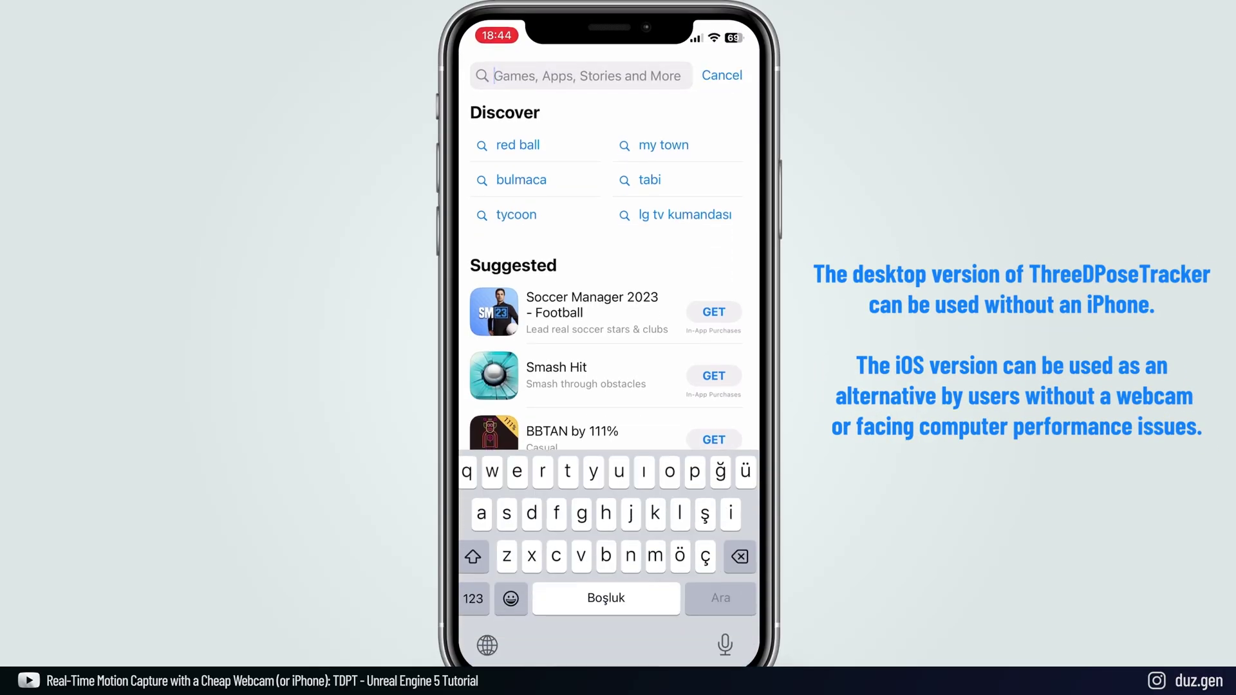
type("tdpt")
key("Return")
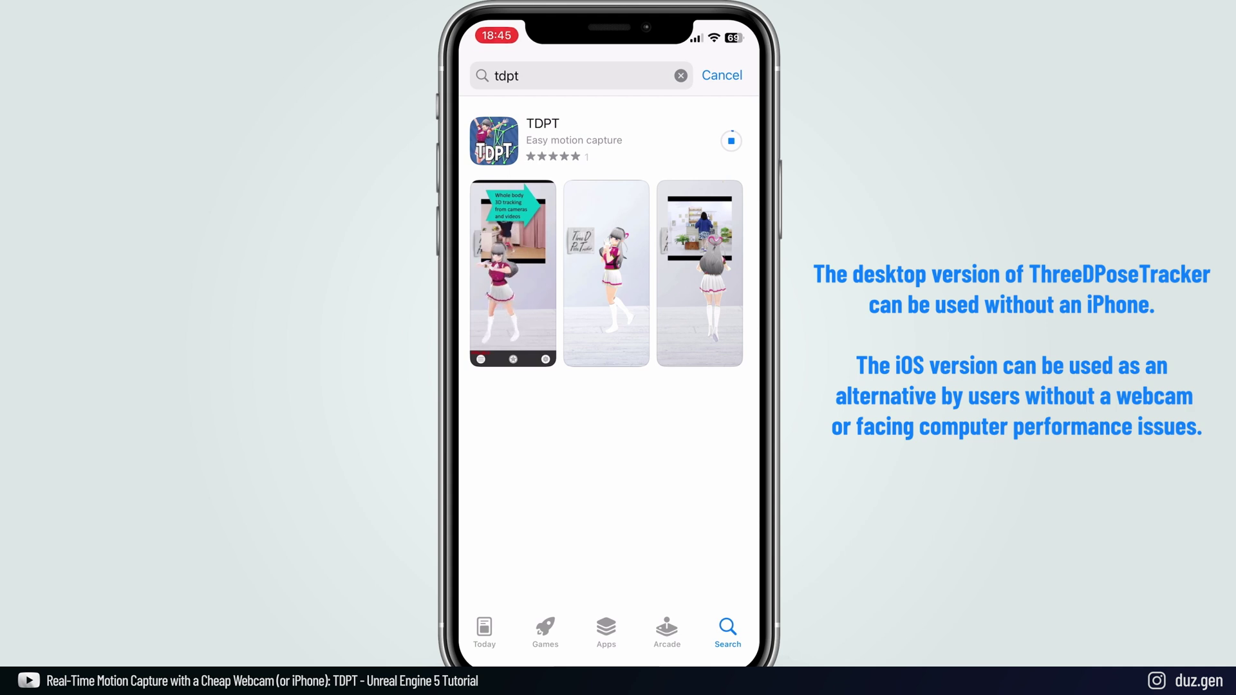
left_click(730, 140)
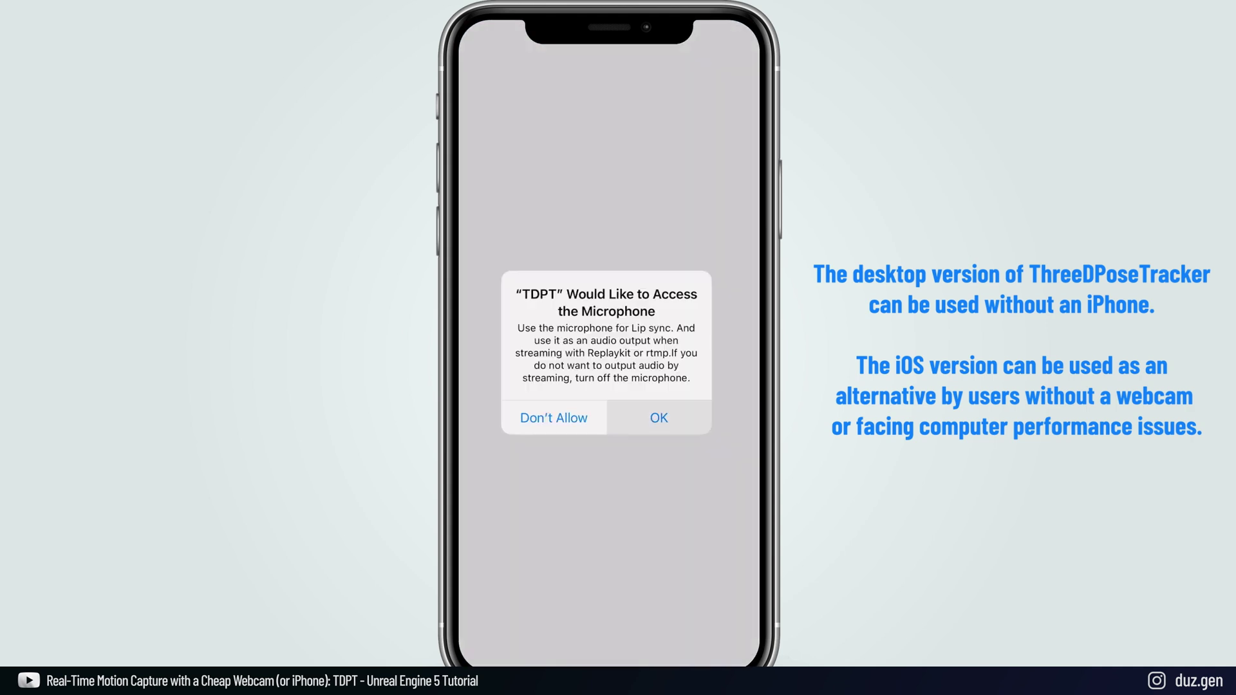
left_click(659, 417)
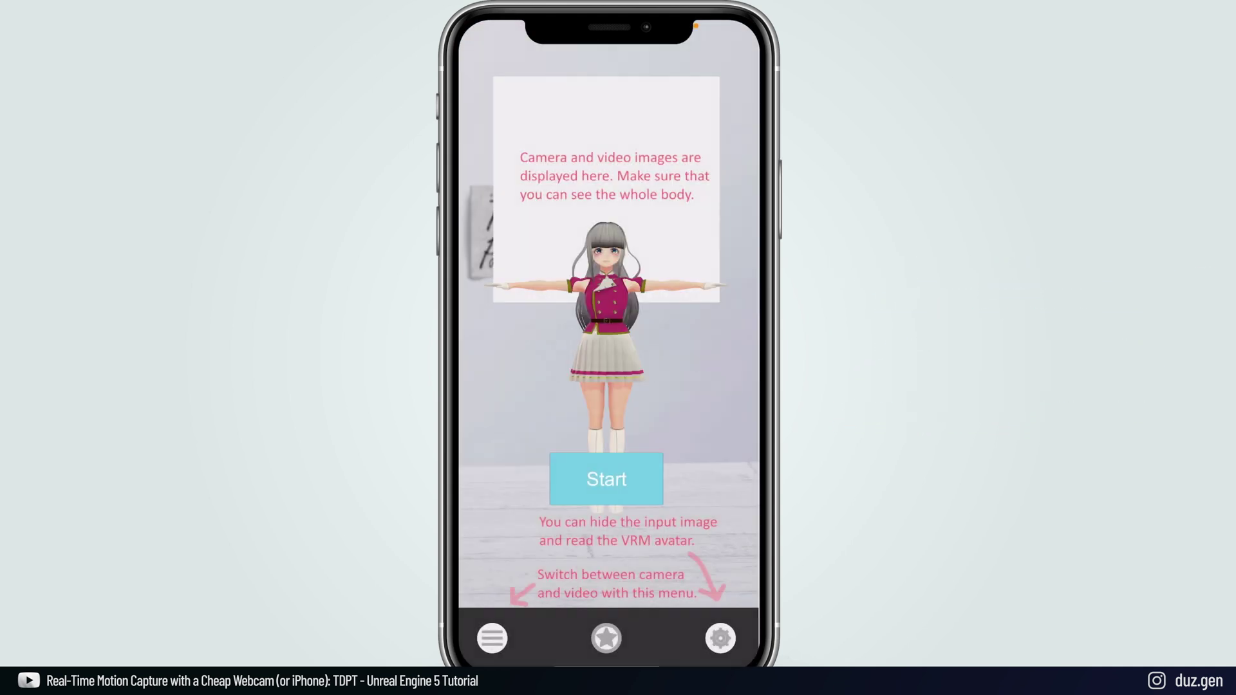
Set the IP address for transmitting motion data by VMC Protocol to 192.168.1.178 in the TDPT premium settings
left_click(606, 638)
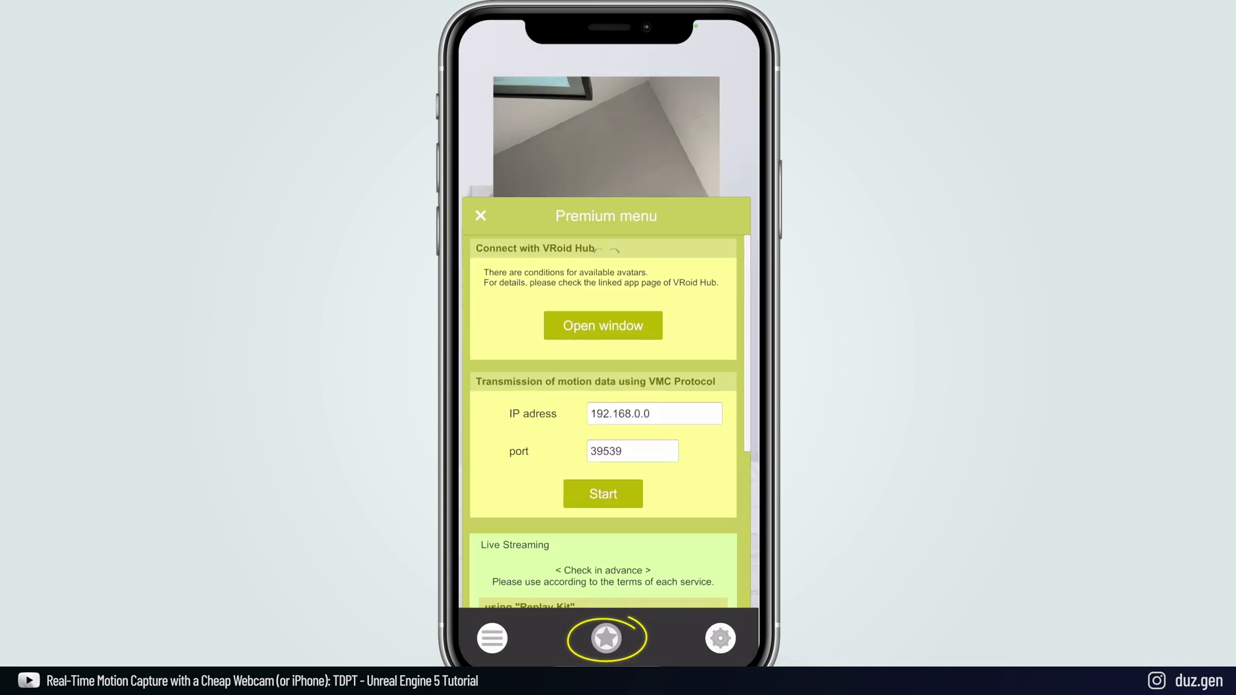
scroll(611, 418, "down", 1)
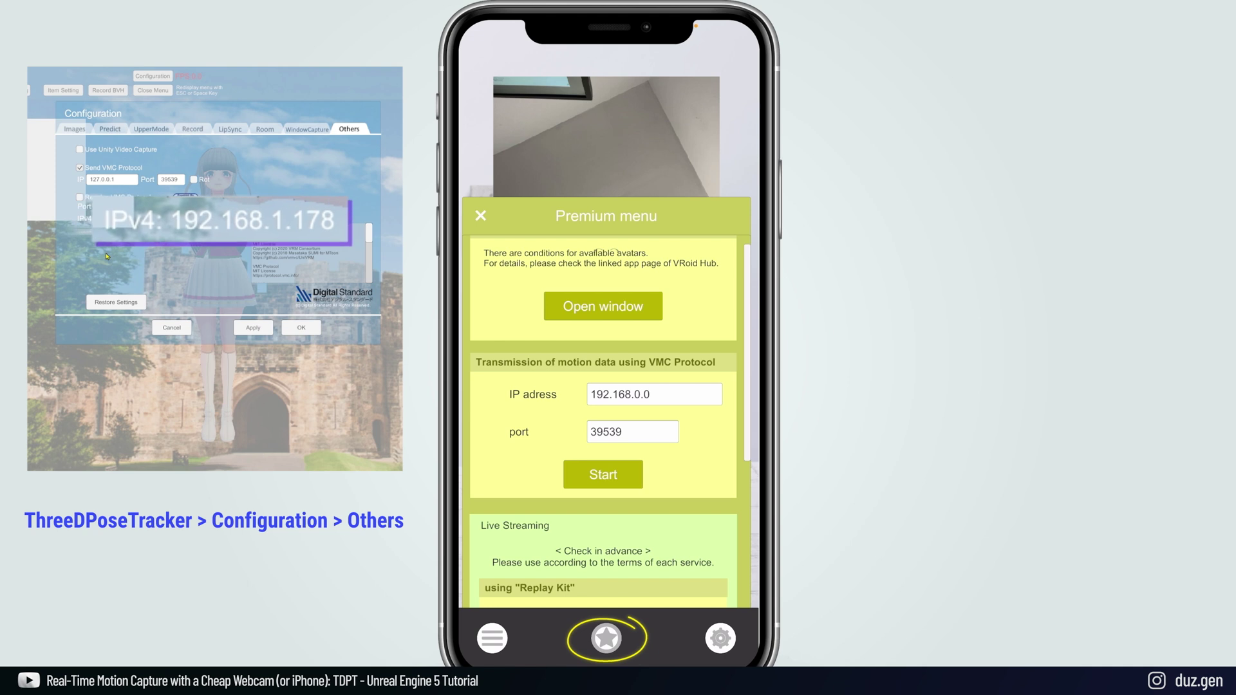
left_click(654, 394)
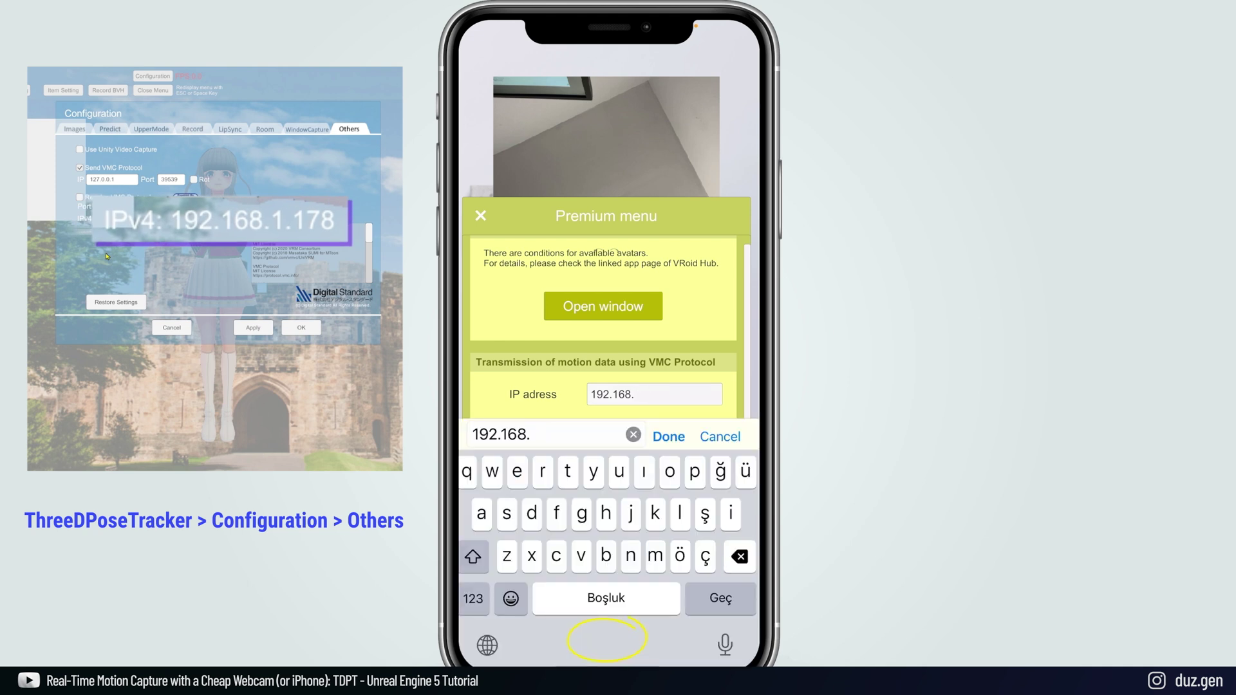
type("1.178")
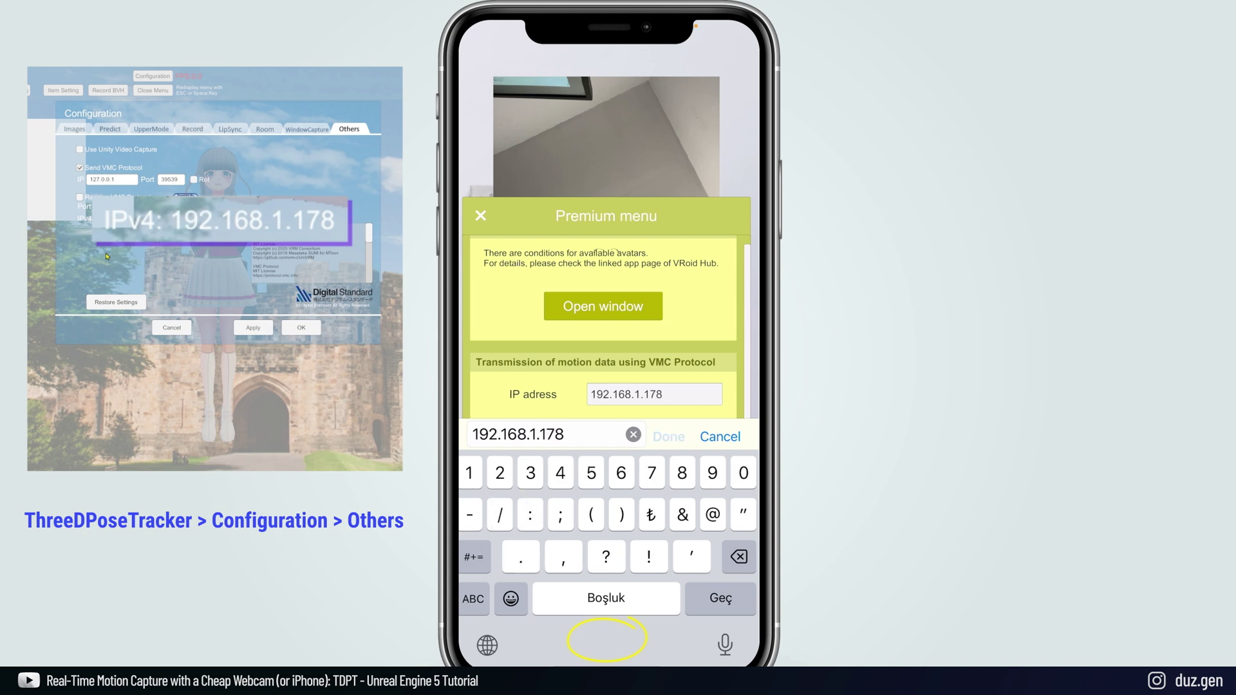
key("Return")
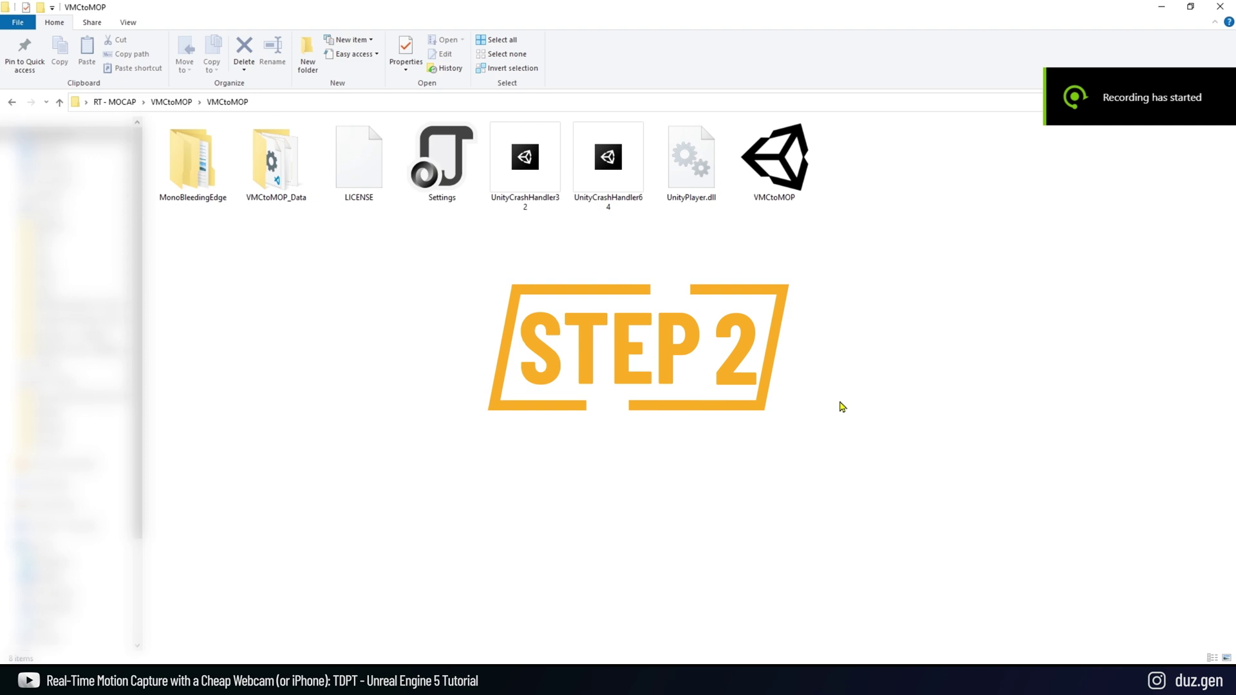
Switch to File Explorer and launch the VMCtoMOP application from its folder
double_click(796, 195)
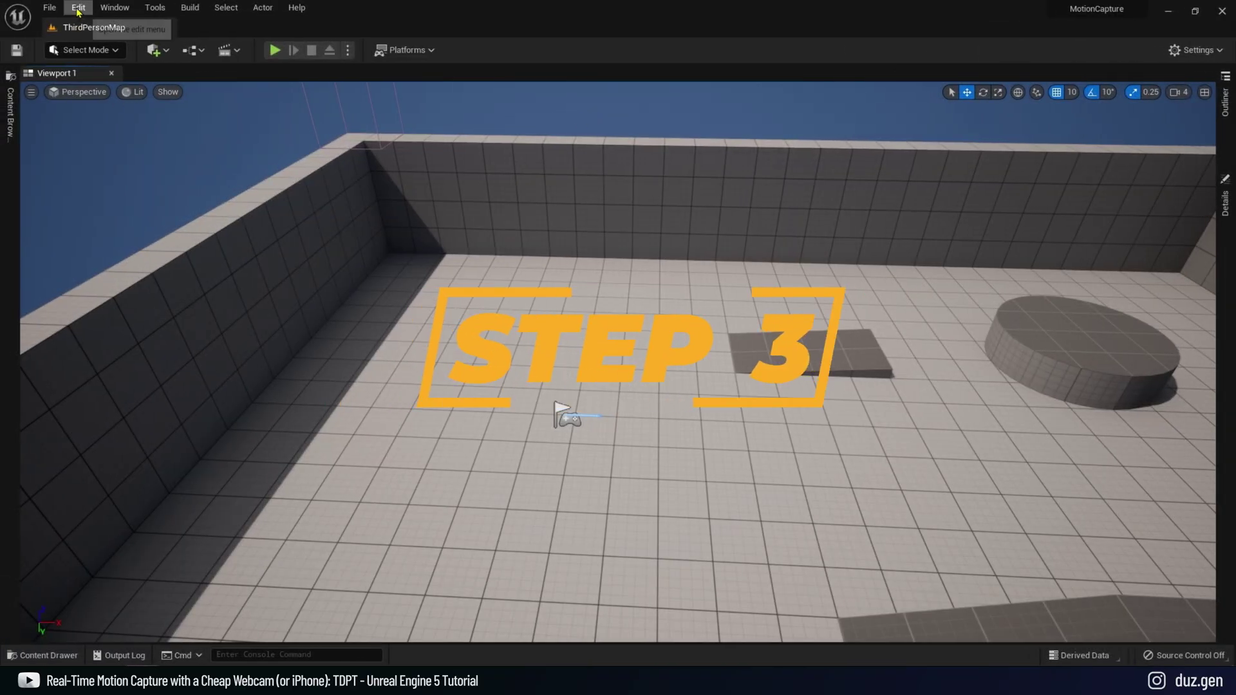
Switch to Unreal Engine, enable the OSC (Open Sound Control) plugin, and search the plugins for Control Rig
left_click(78, 9)
left_click(106, 215)
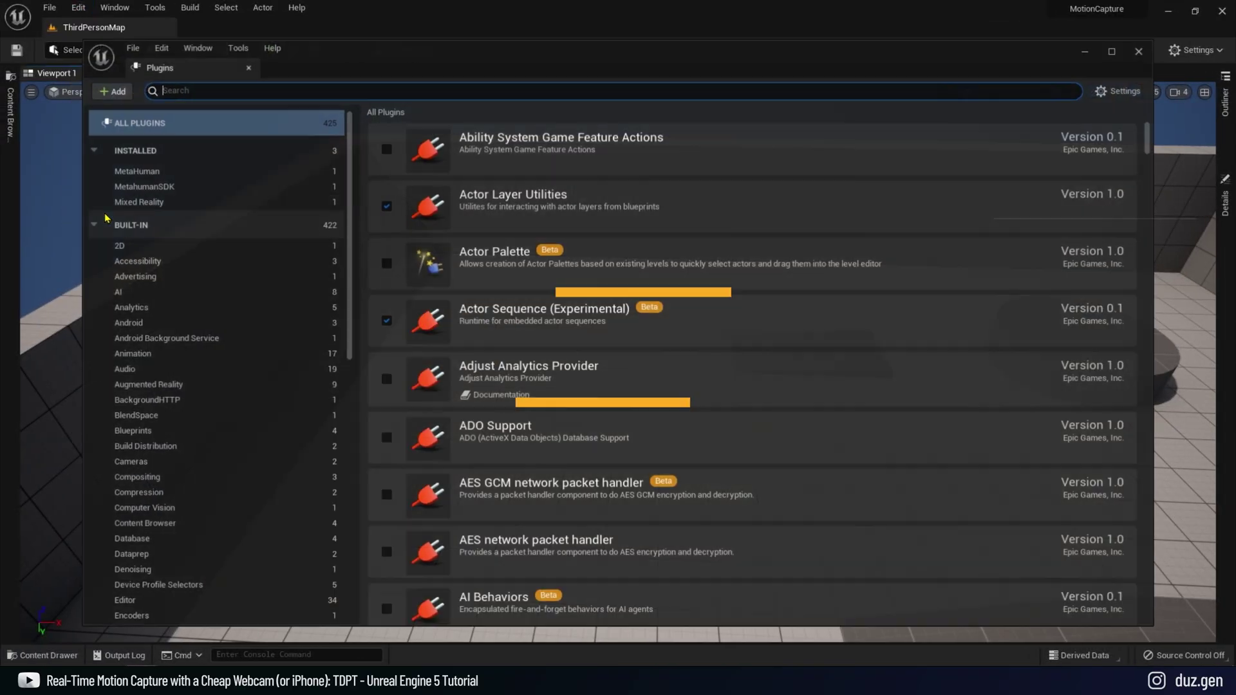
type("O")
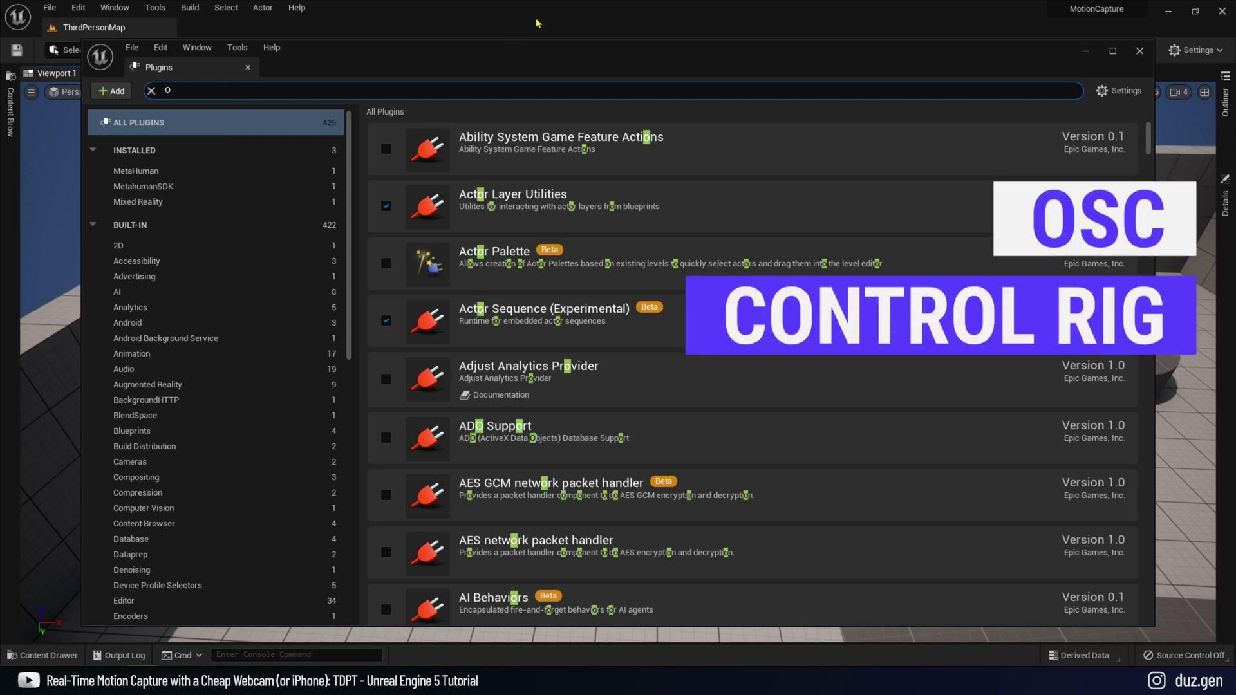
type("SC")
left_click(386, 206)
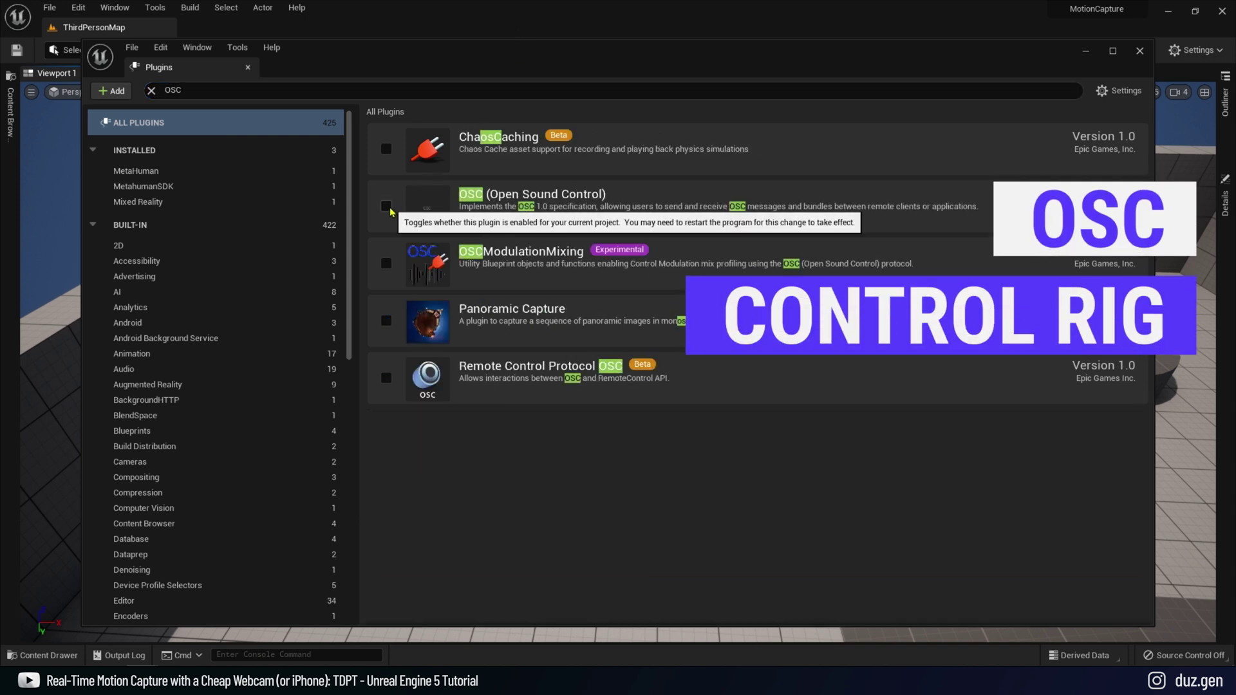
type("ontrol R")
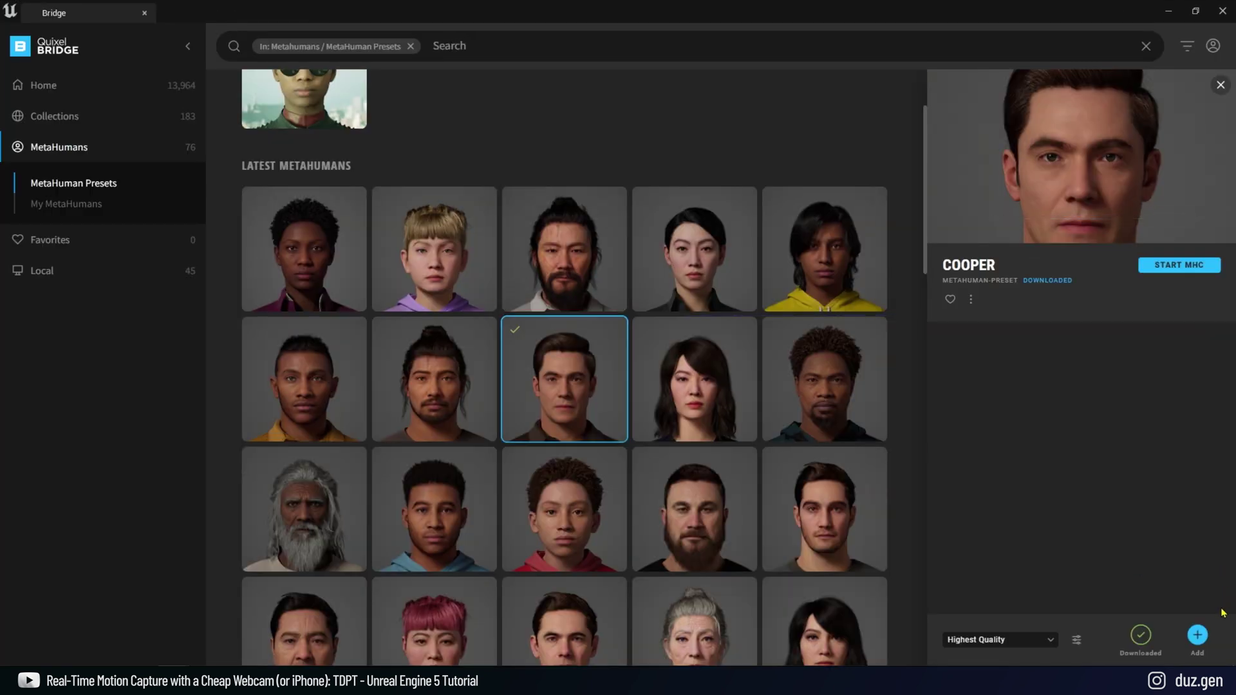
Add the Cooper MetaHuman from Quixel Bridge to the project and enable the missing project settings it needs
left_click(1201, 637)
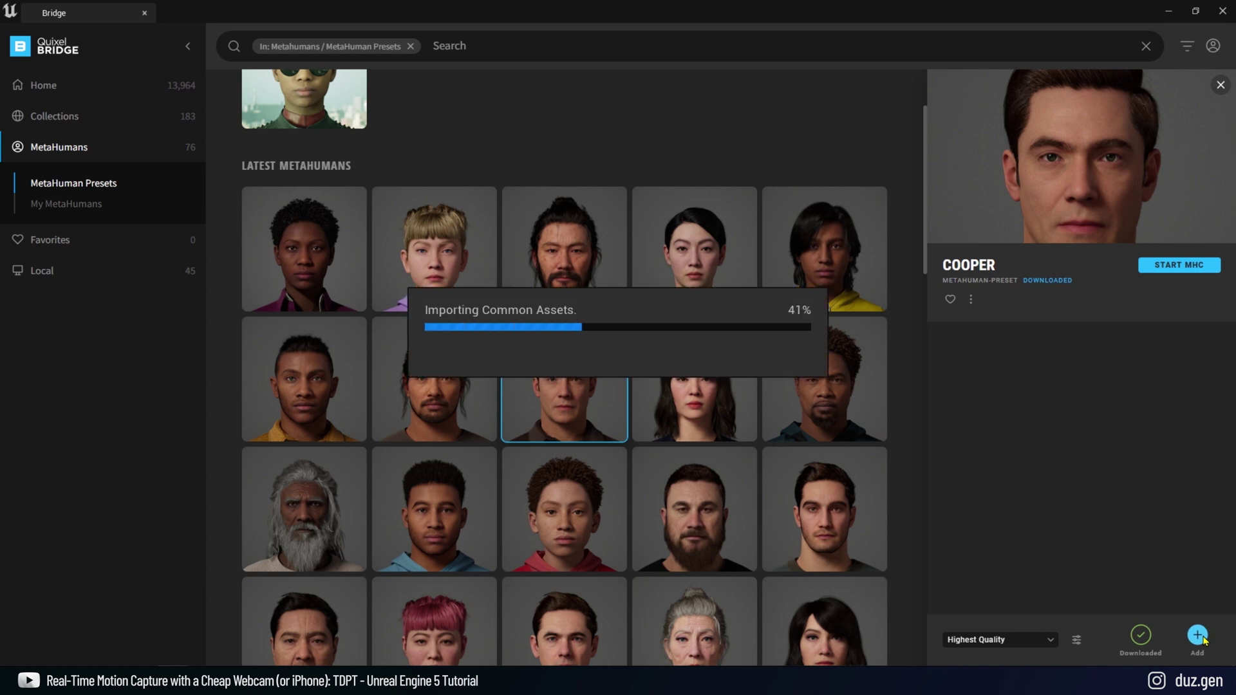
left_click(1043, 353)
left_click(1056, 505)
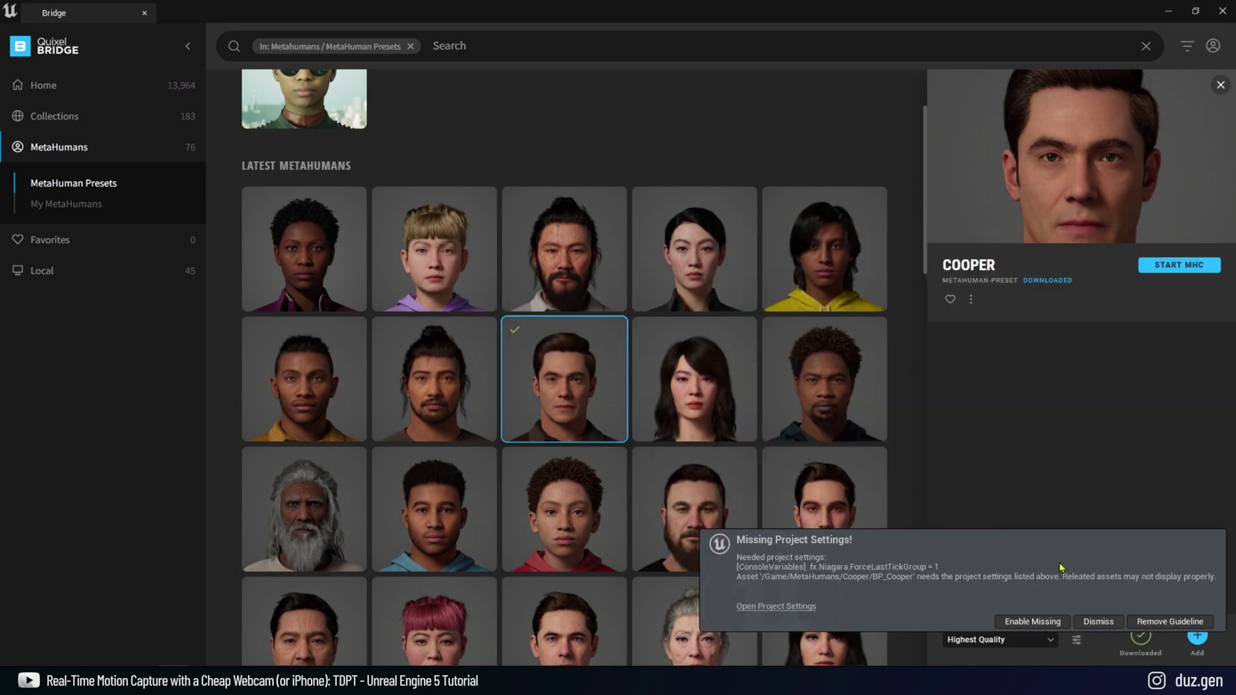
left_click(1033, 621)
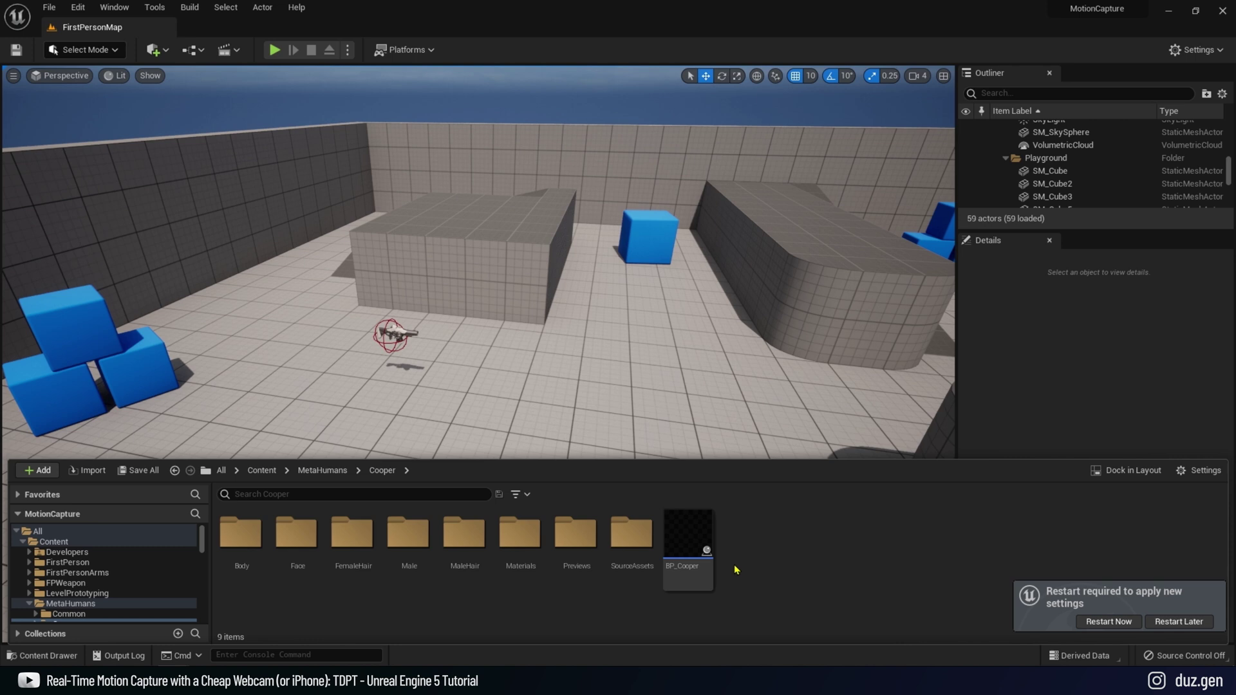
Place BP_Cooper on the floor of the level and restart the editor, saving the new actor
left_click_drag(687, 533, 542, 390)
left_click(1105, 622)
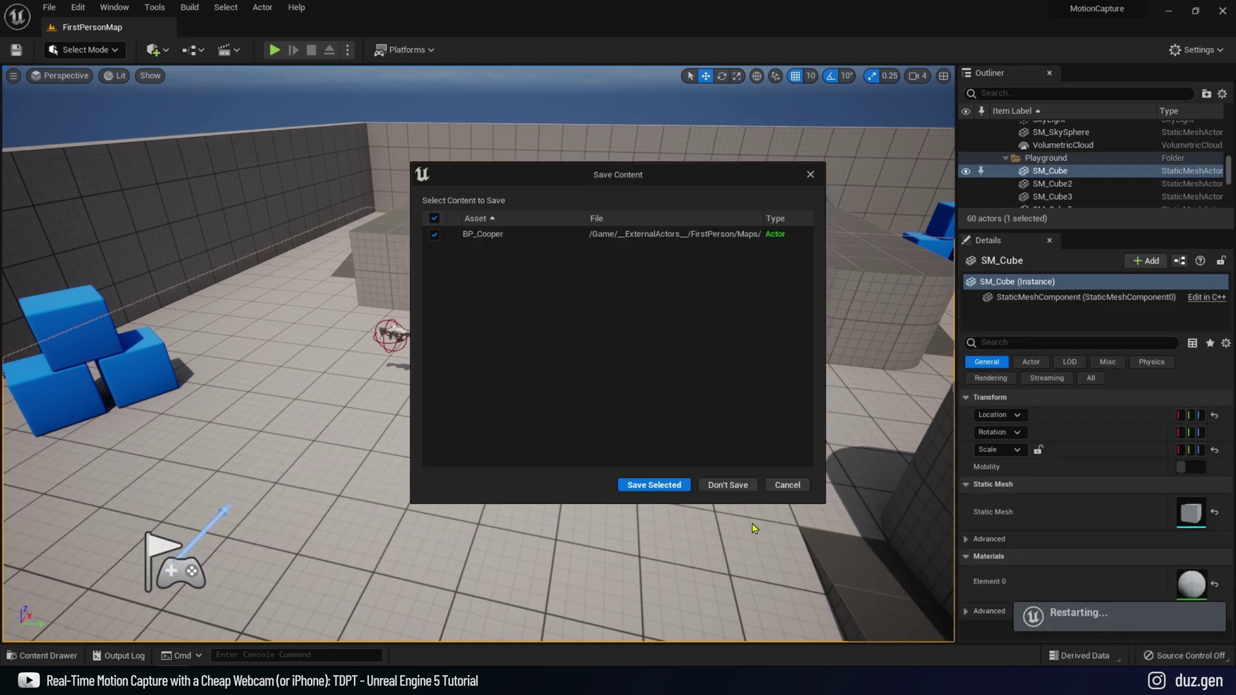
left_click(654, 486)
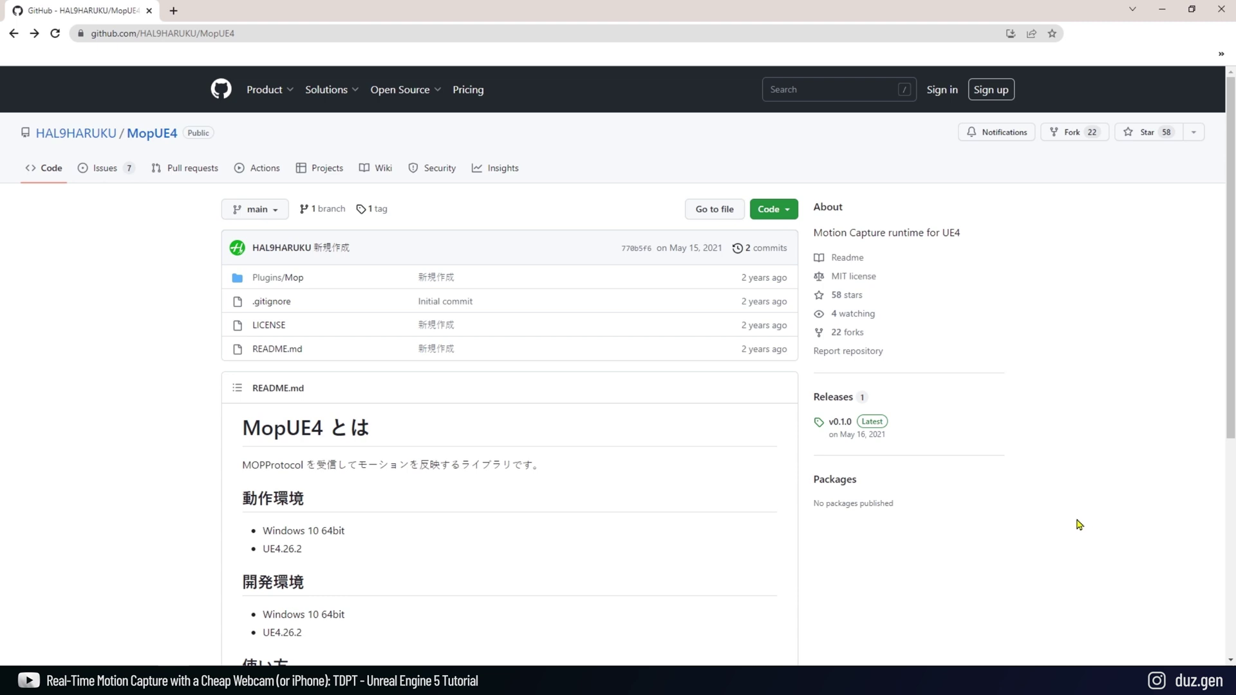
Get the MopUE4 code from its GitHub page and copy the Plugins folder inside MopUE4-main
left_click(792, 214)
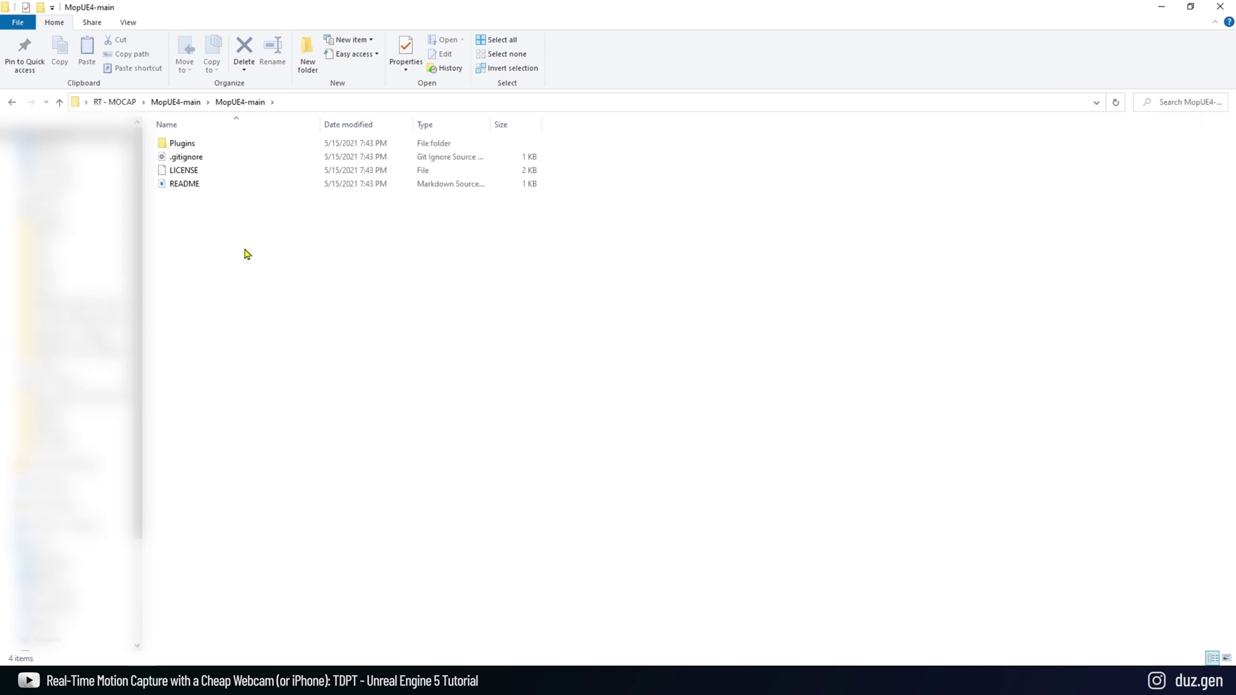
right_click(262, 140)
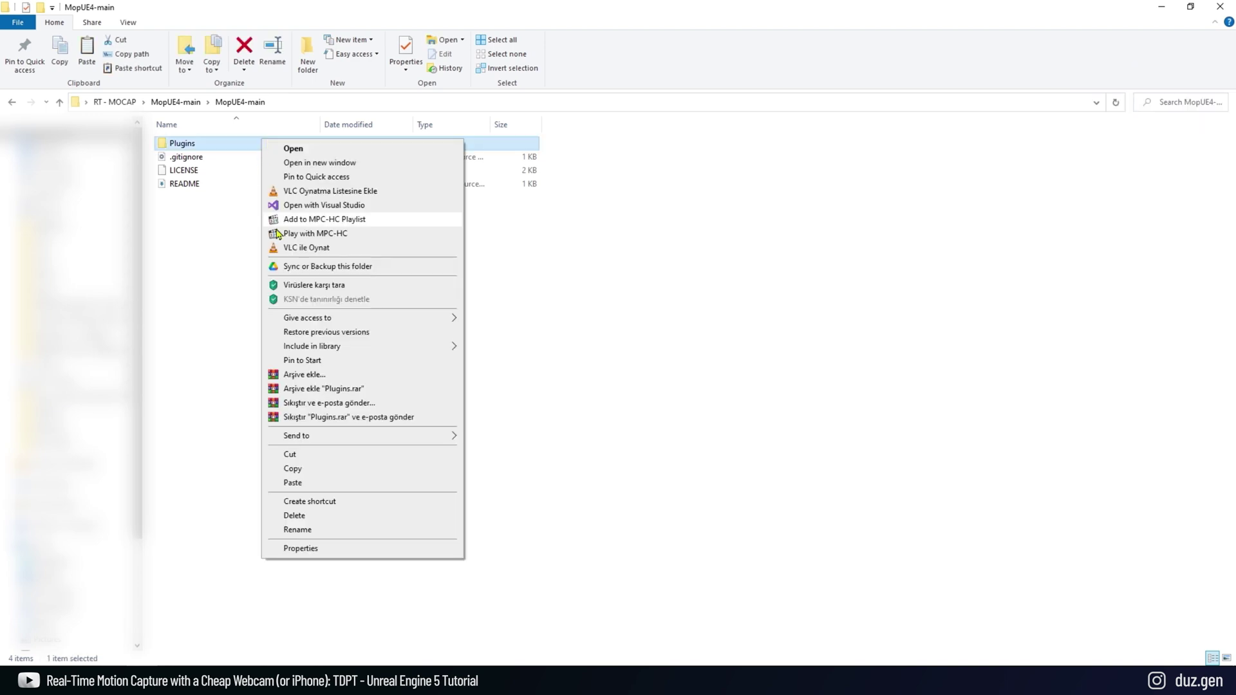
left_click(317, 474)
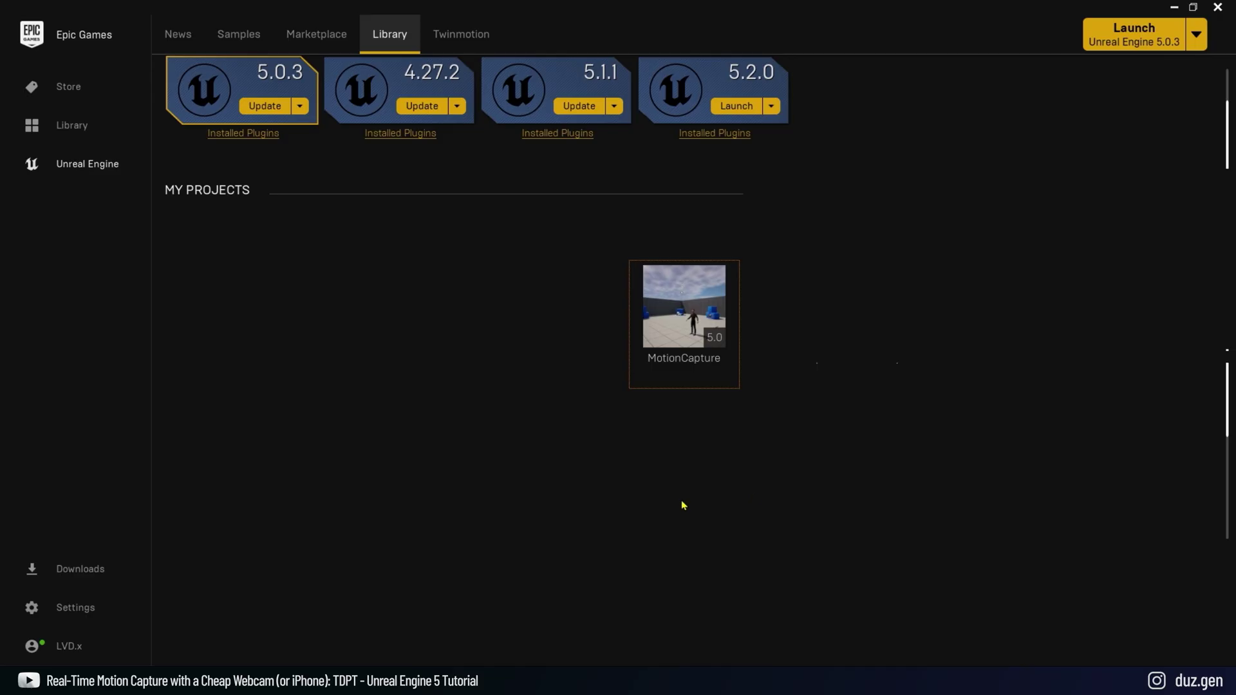
Open the MotionCapture project's folder from the Epic Games library and paste the copied Plugins folder into it
right_click(696, 345)
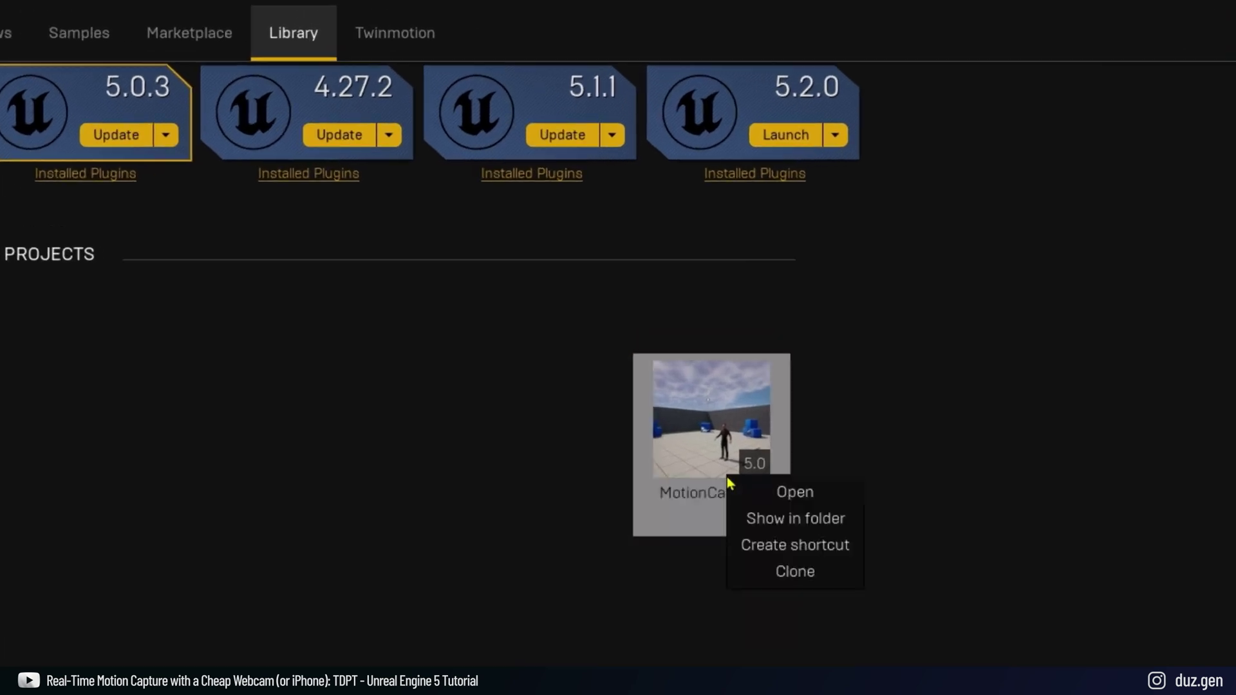
left_click(761, 521)
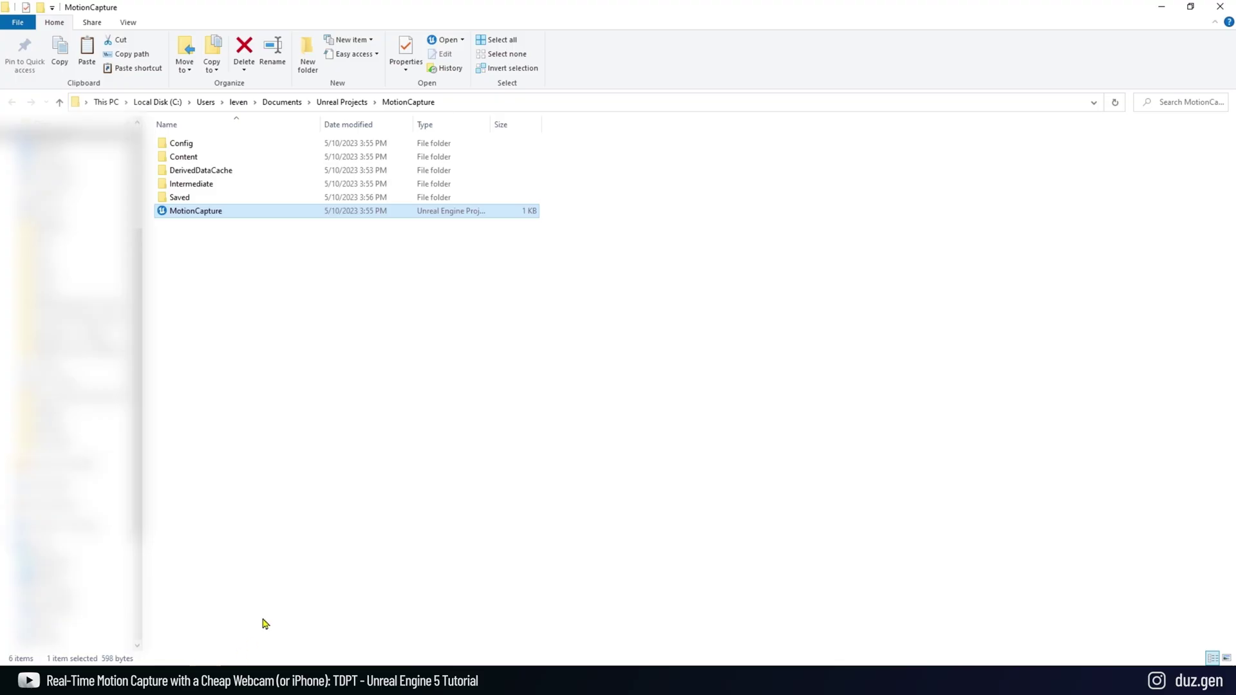
left_click(299, 302)
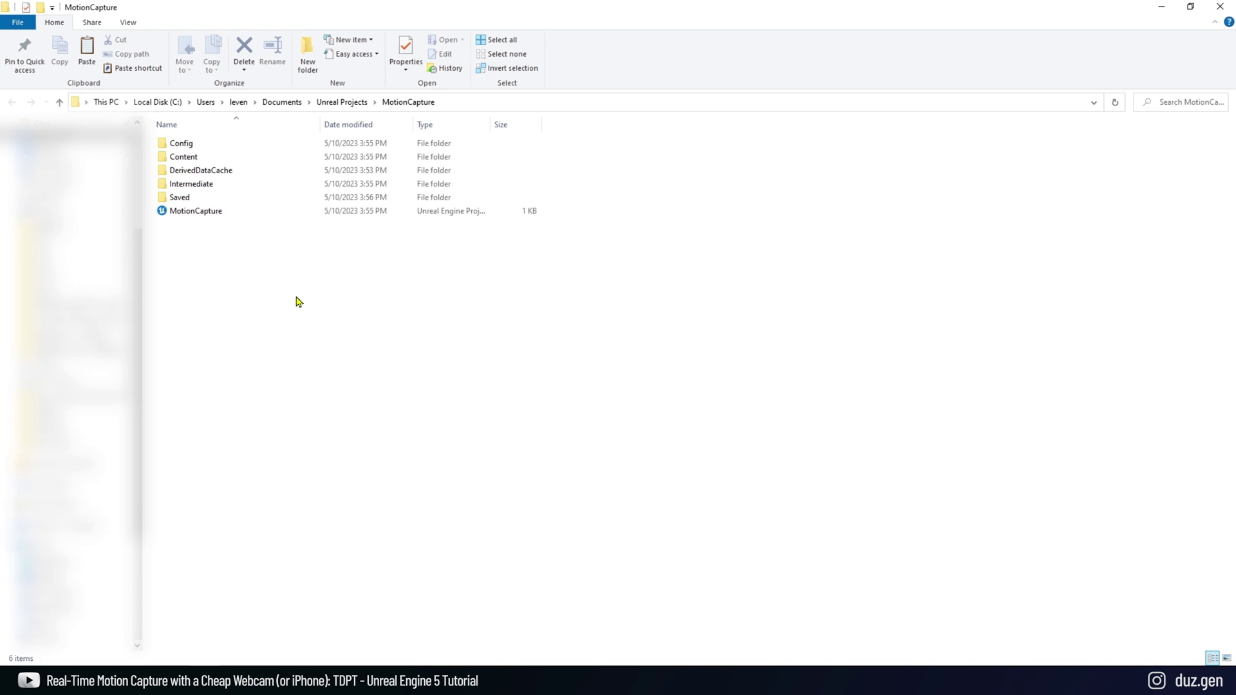
right_click(299, 301)
left_click(326, 384)
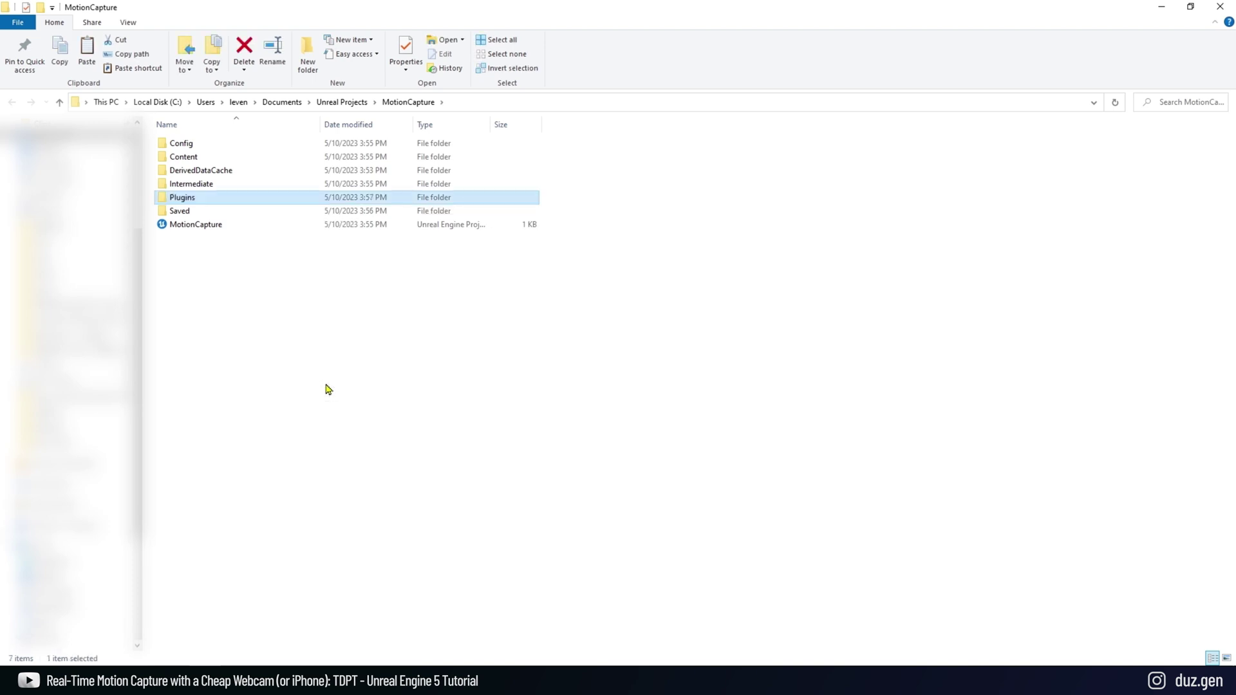
left_click(327, 388)
left_click(266, 229)
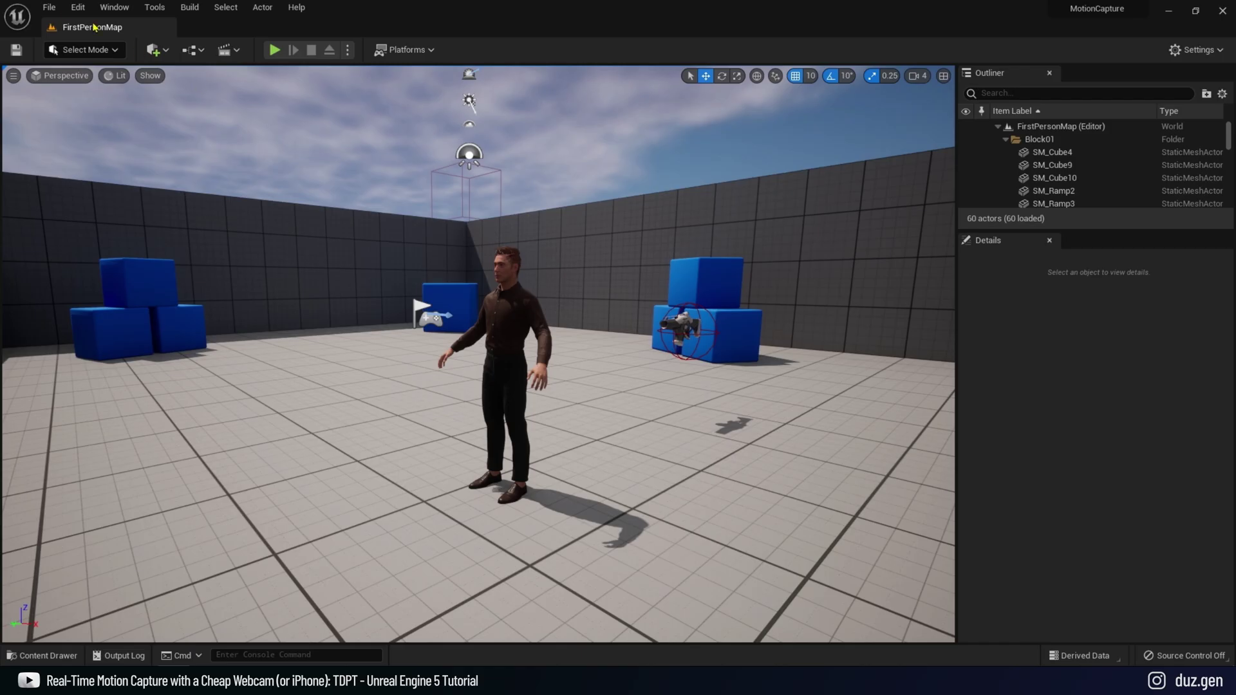
Return to the MotionCapture project in Unreal Engine and search its plugins for MOP
left_click(79, 9)
left_click(119, 213)
type("MOP")
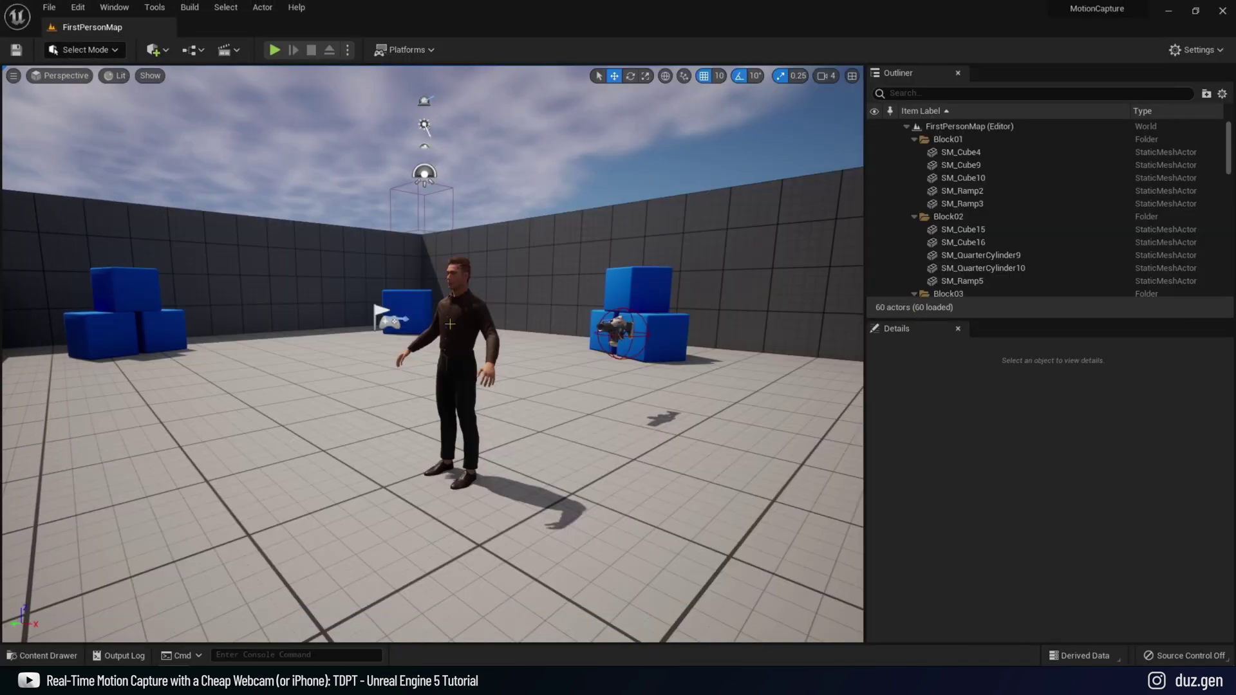
Open BP_Cooper's blueprint from the level and change its parent class to BP_MopPawn in the class settings
left_click(450, 324)
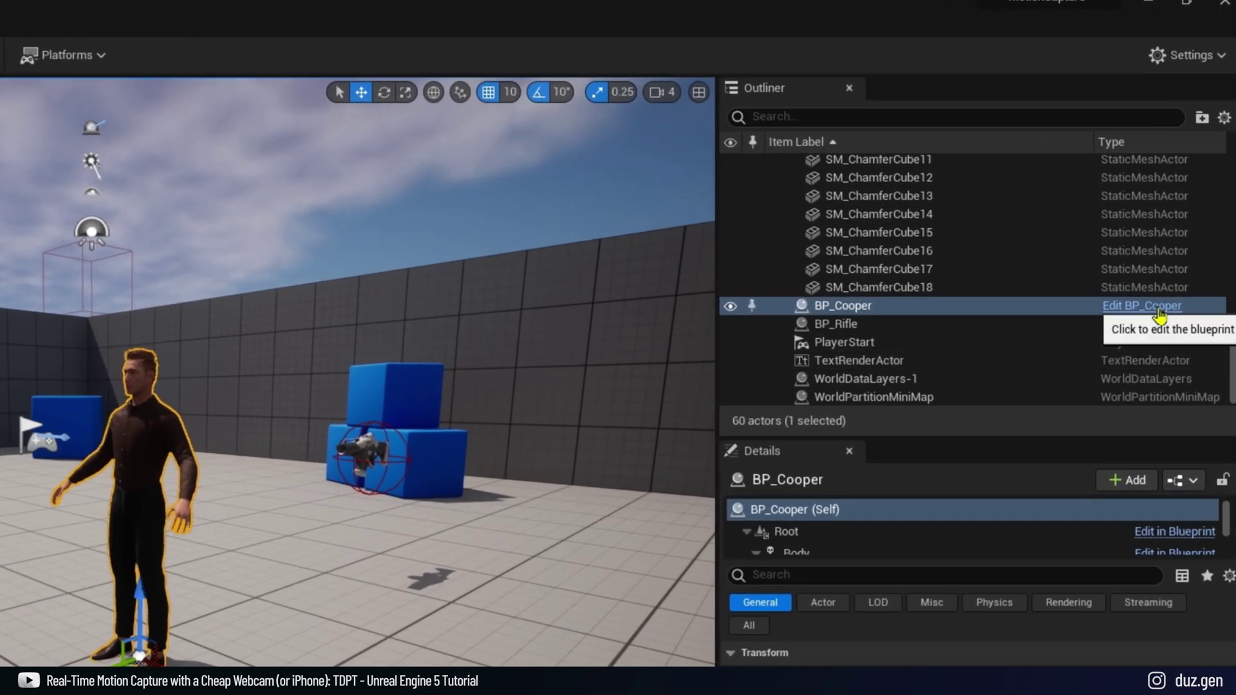
left_click(1159, 314)
left_click(384, 58)
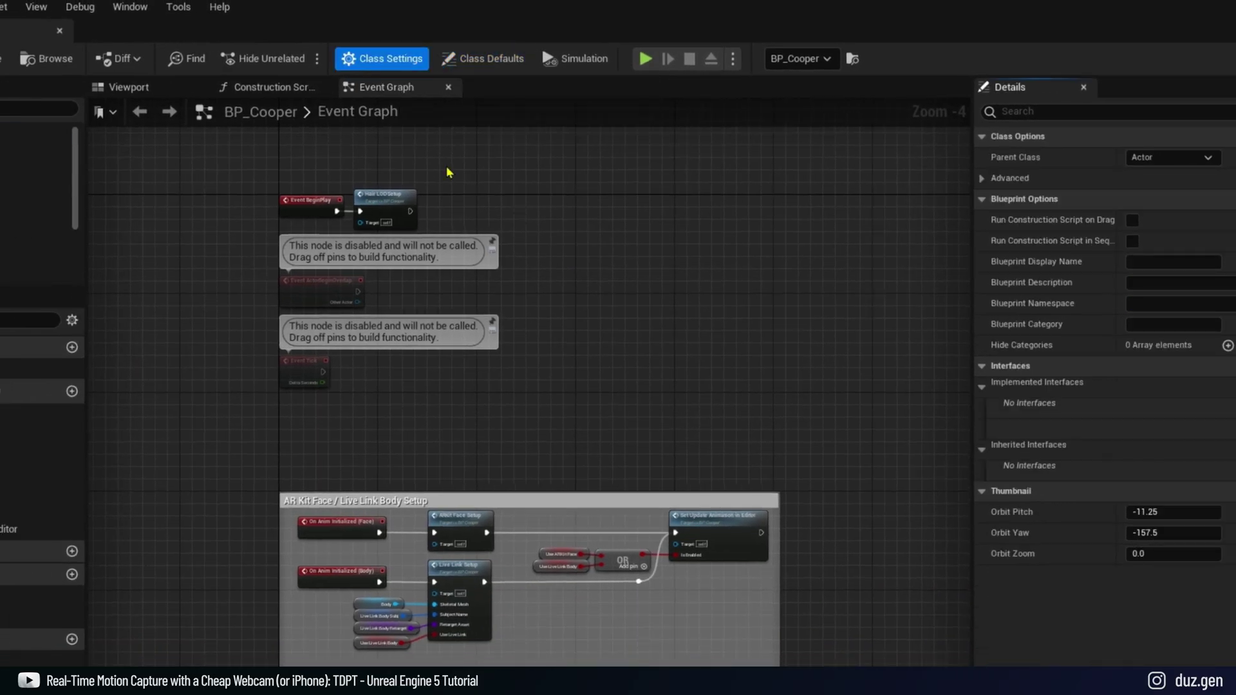
left_click(1186, 163)
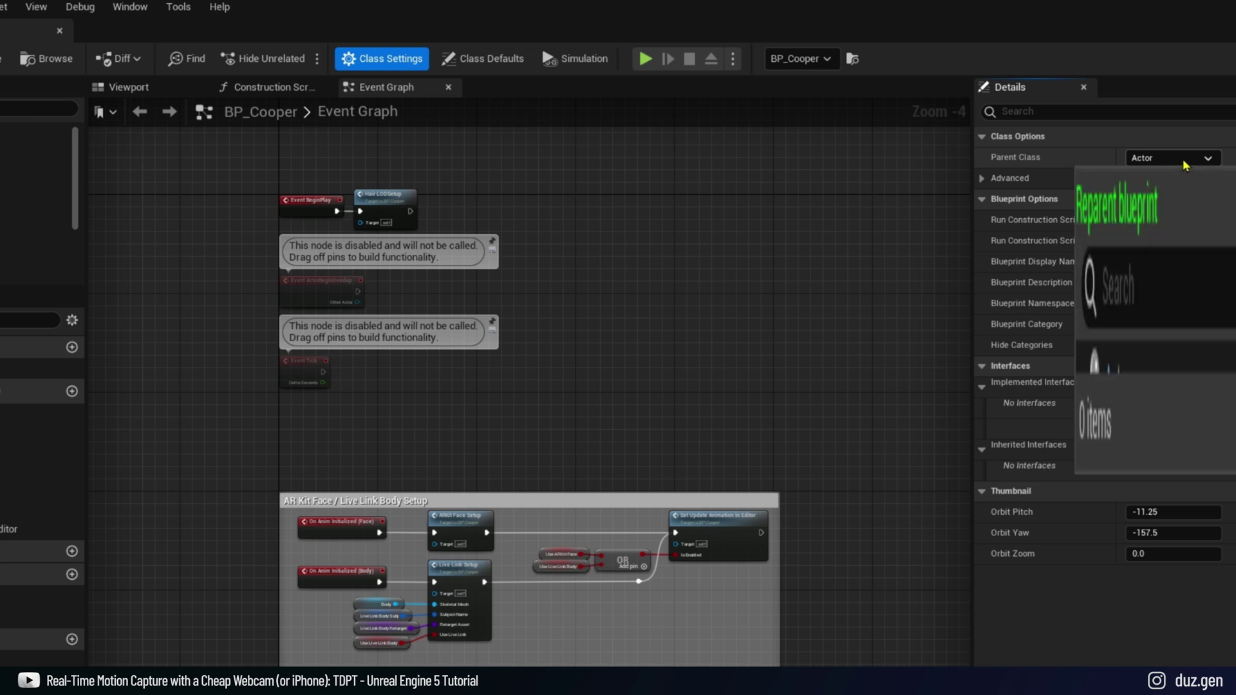
type("BP_MOP")
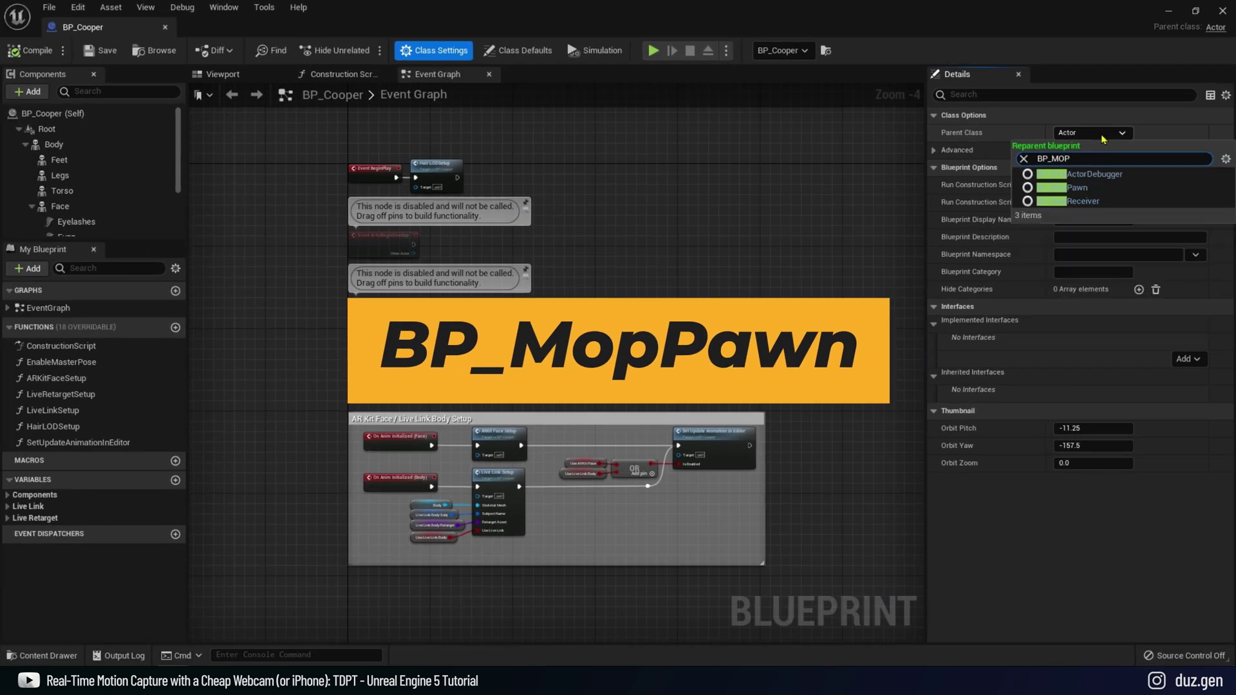
left_click(1077, 188)
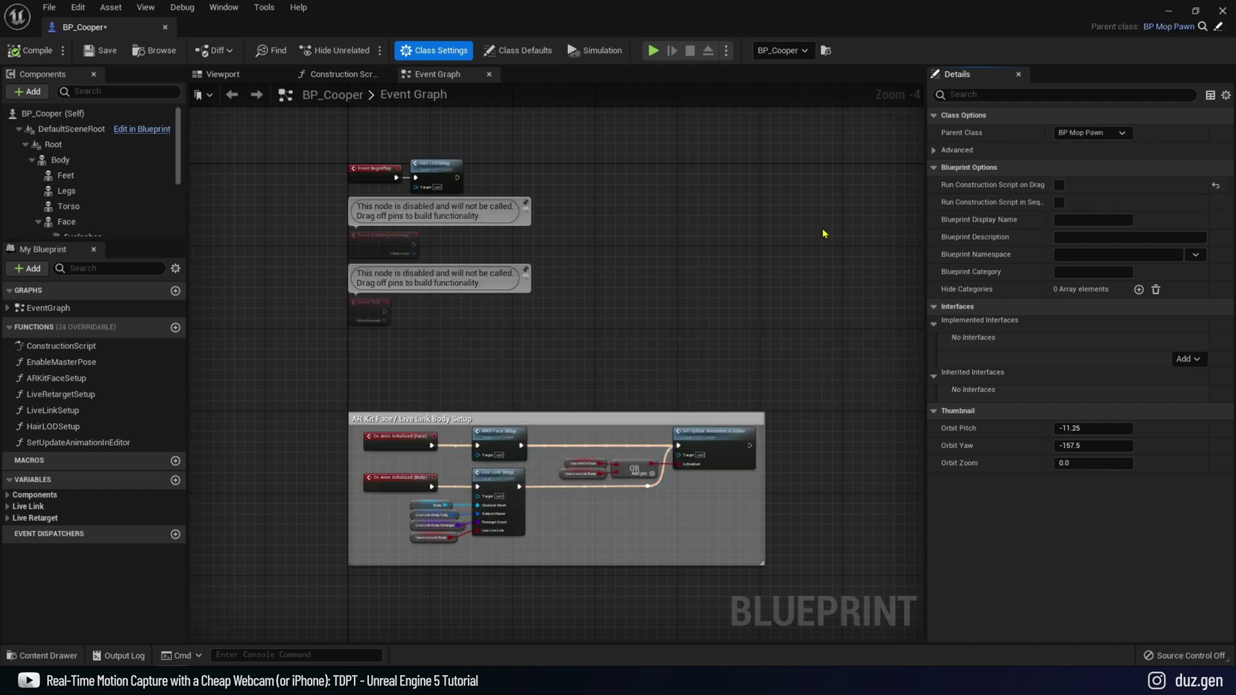
Assign ABP_MetaHuman_RotationOnly as the Body component's Anim Class and compile the BP_Cooper blueprint
left_click(60, 159)
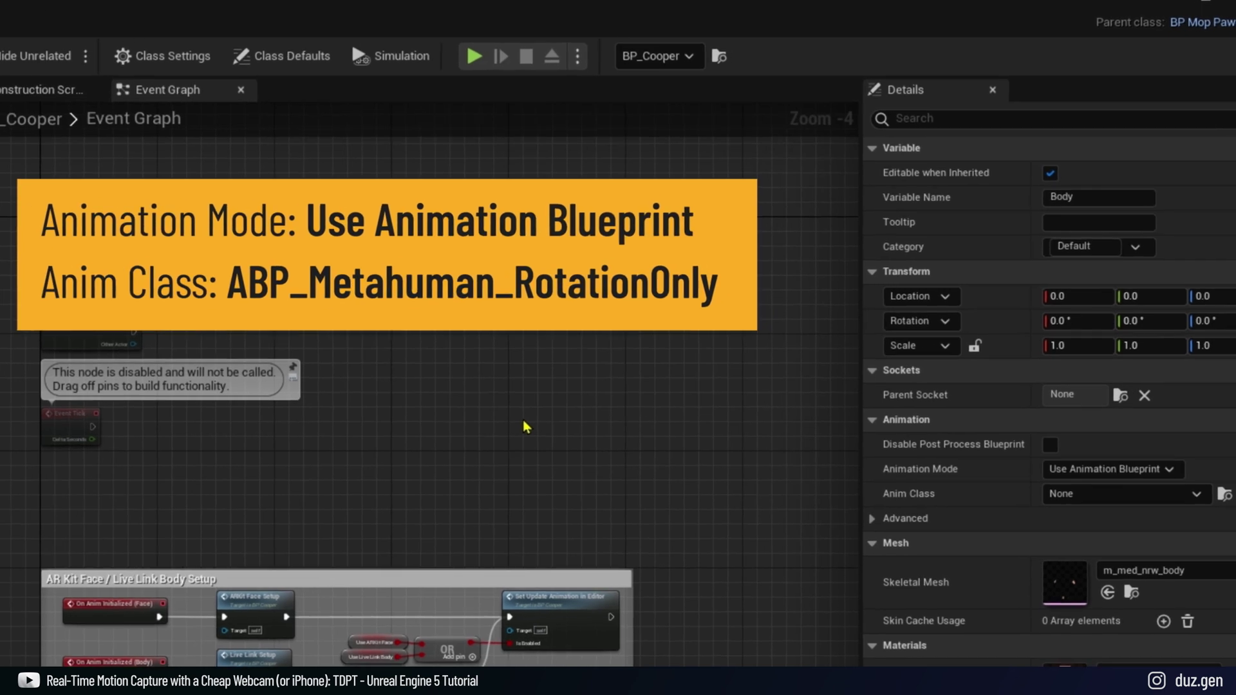
left_click(1099, 495)
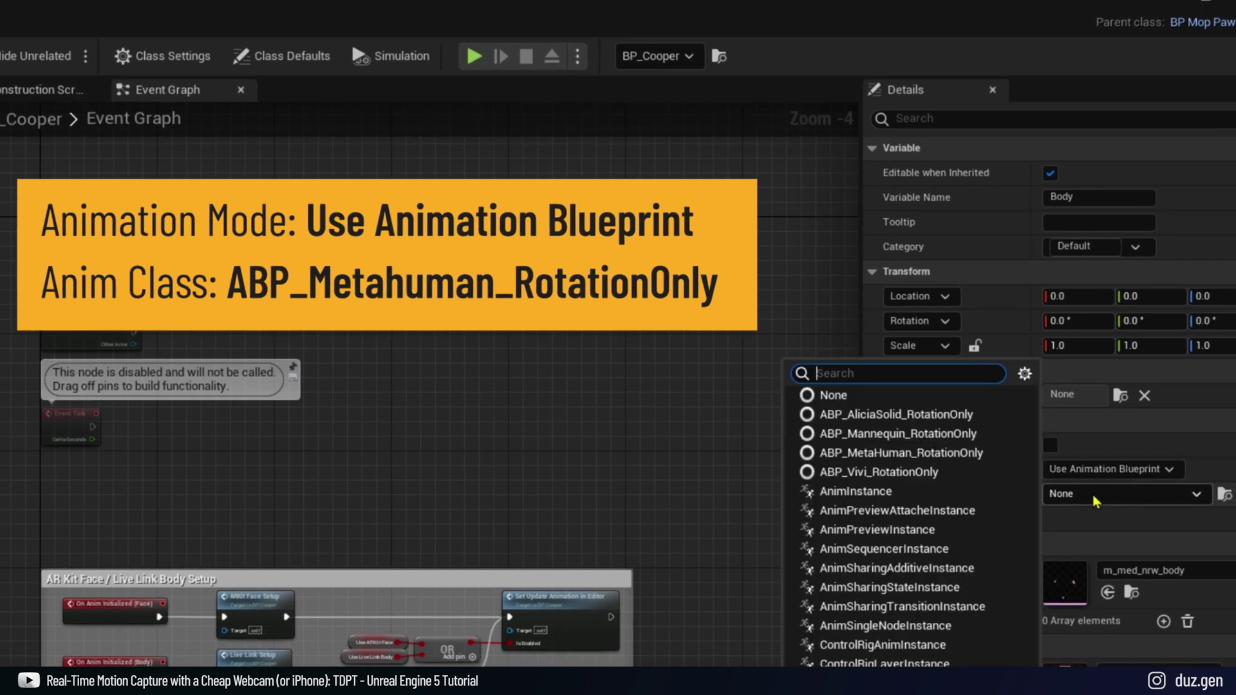
left_click(948, 453)
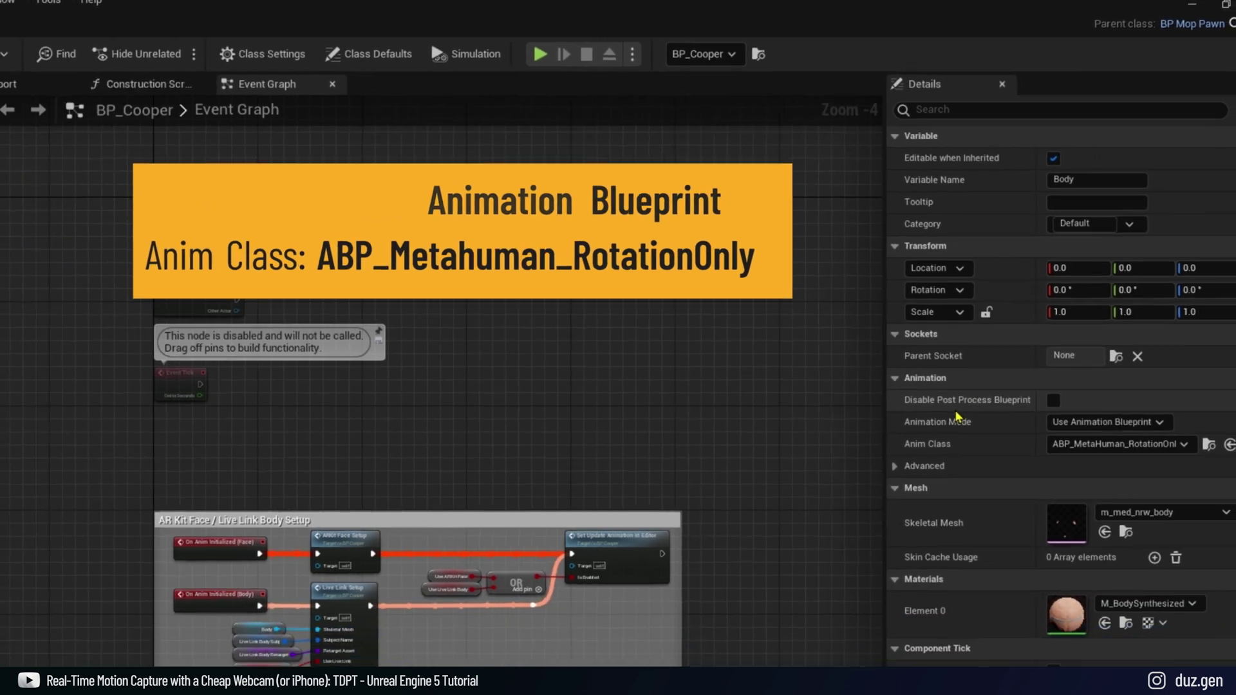
left_click(29, 50)
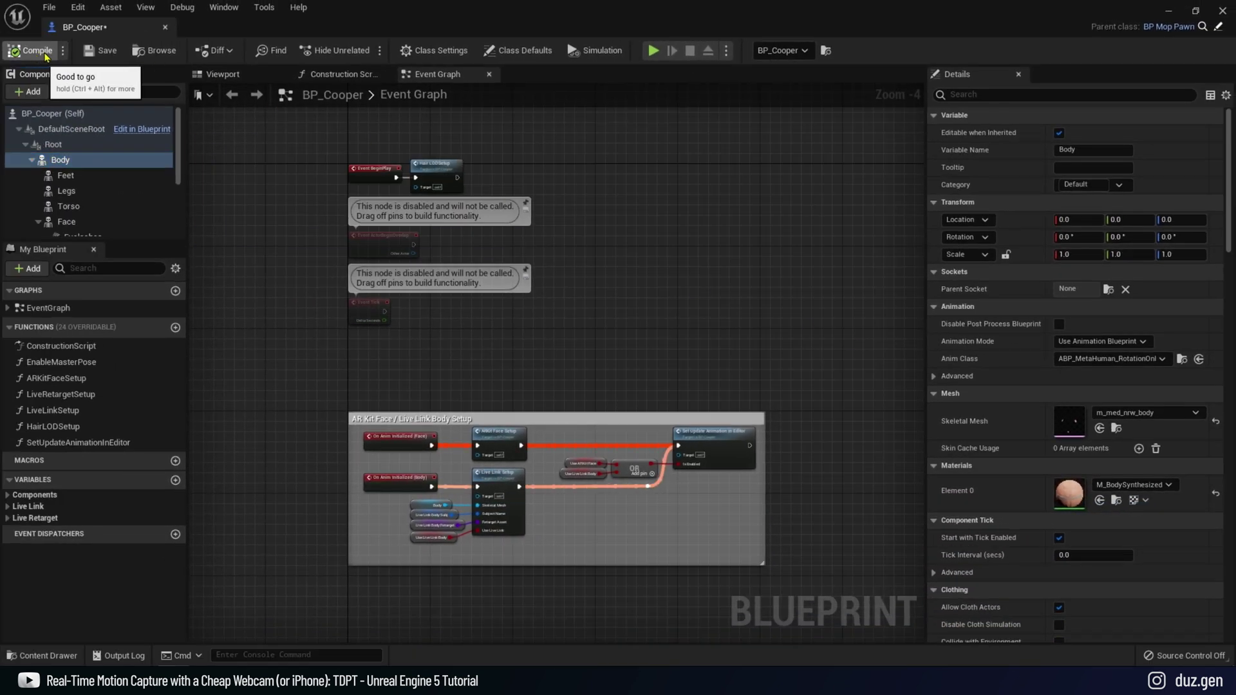
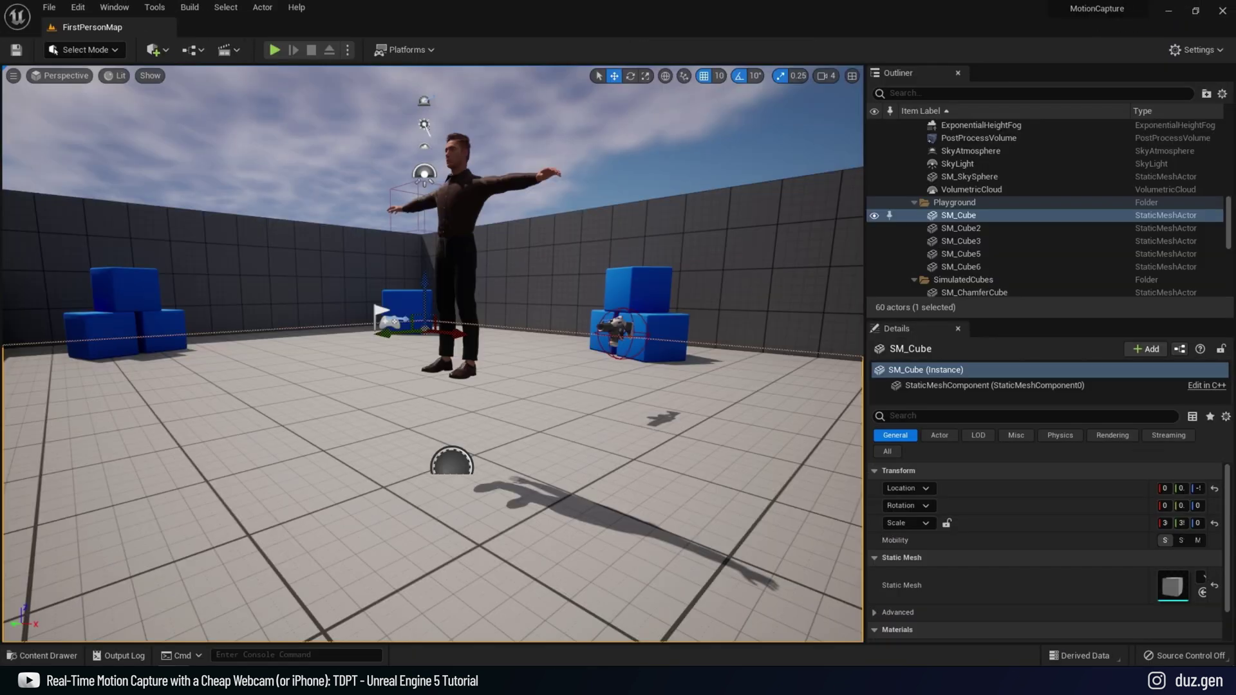
Search all content for "mopr" and place BP_MopReceiver on the level floor near the MetaHuman
left_click(52, 656)
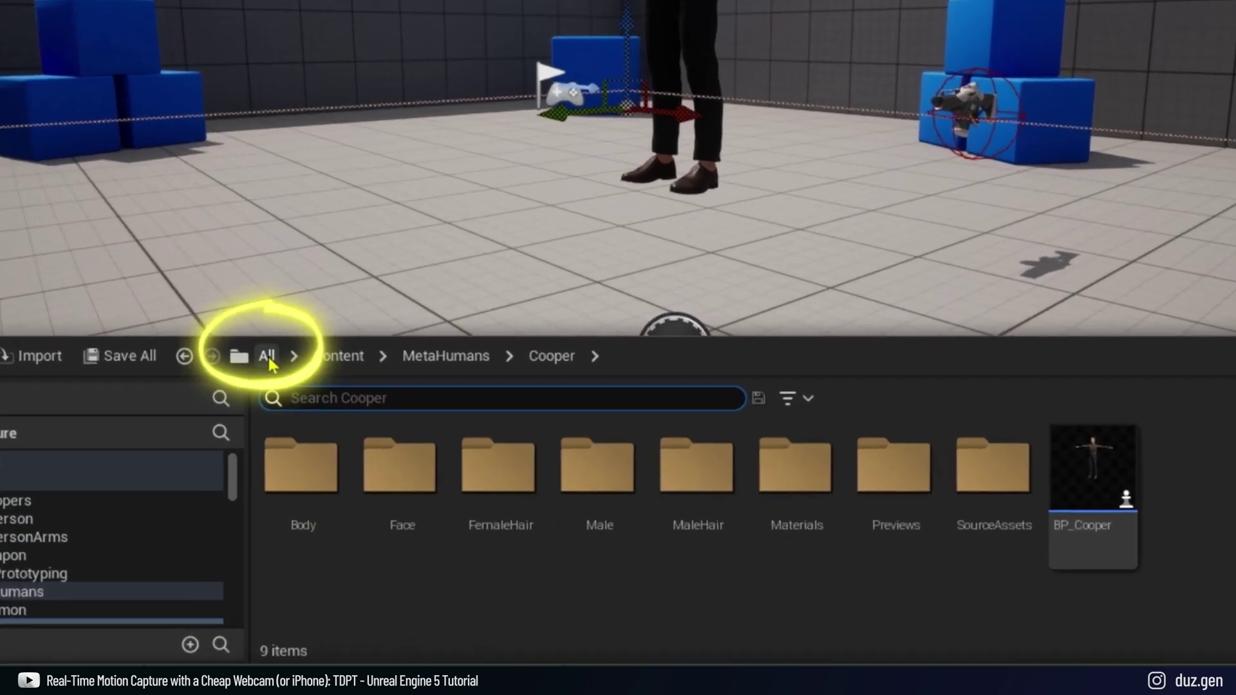
left_click(220, 475)
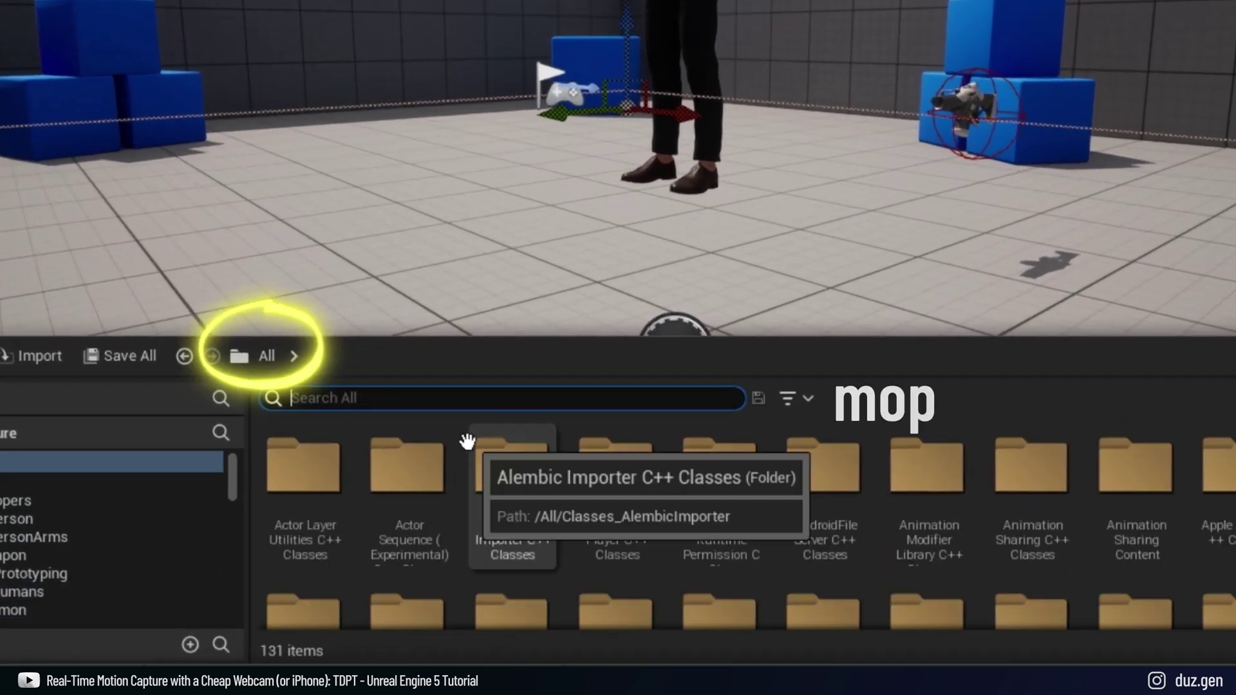
type("opr")
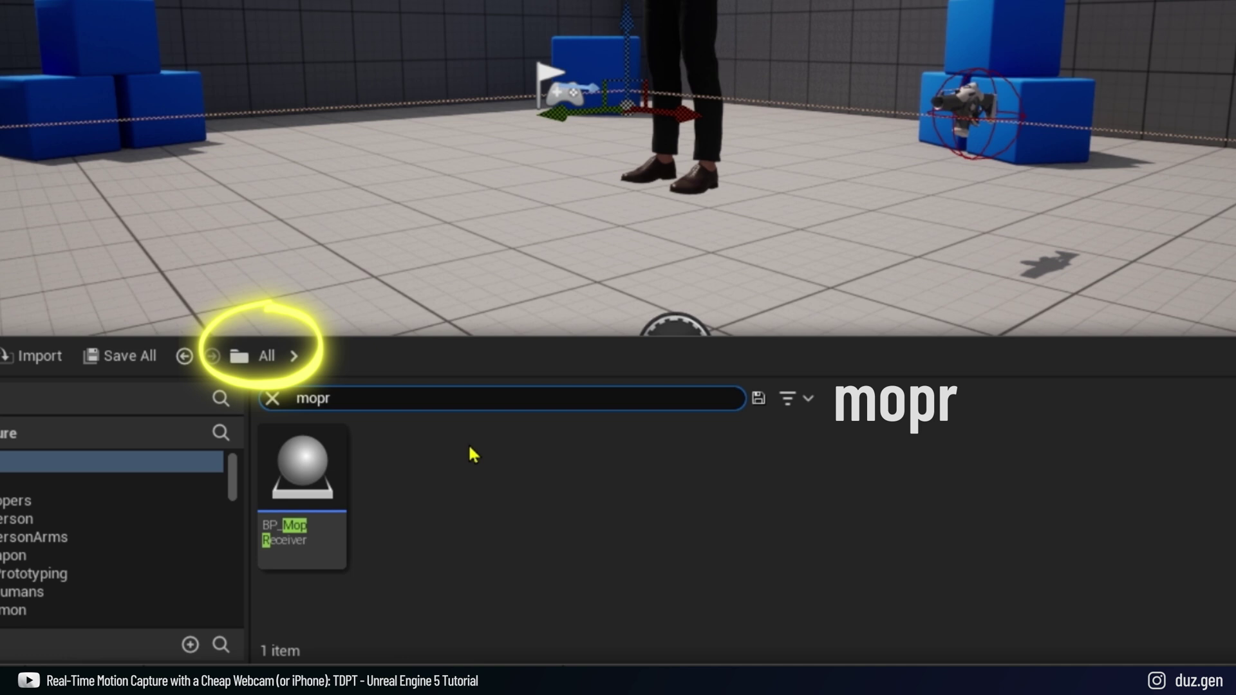
left_click_drag(303, 470, 406, 309)
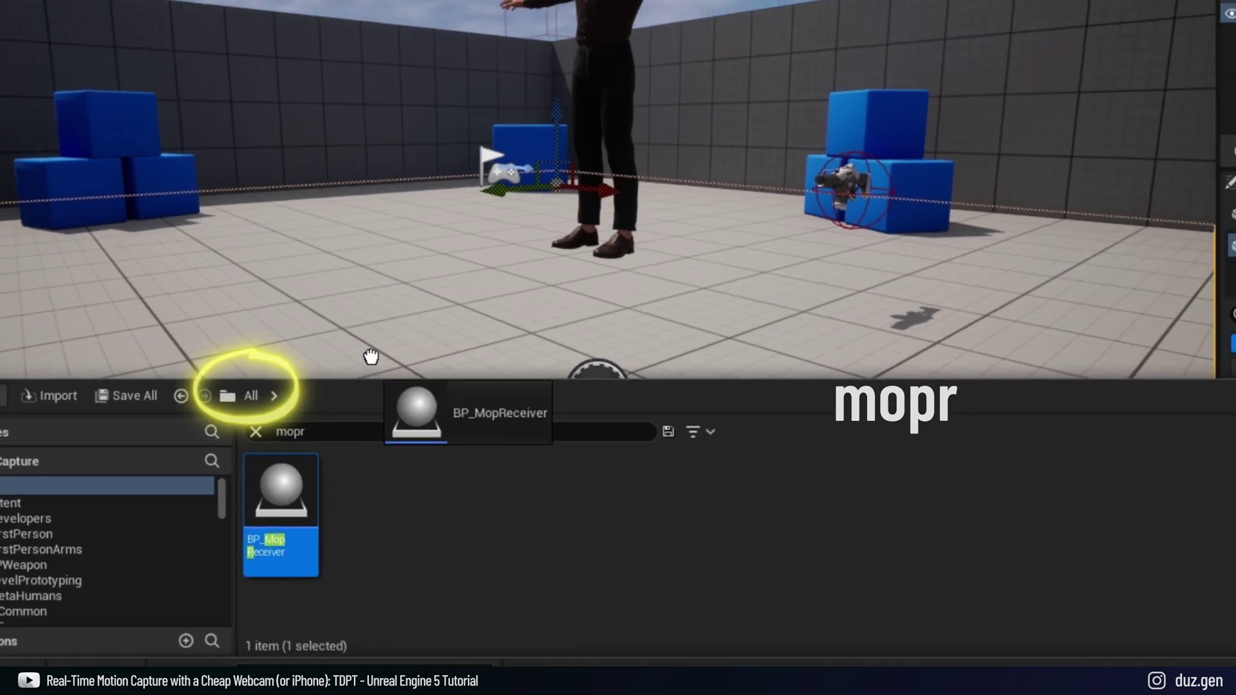
left_click_drag(371, 357, 387, 284)
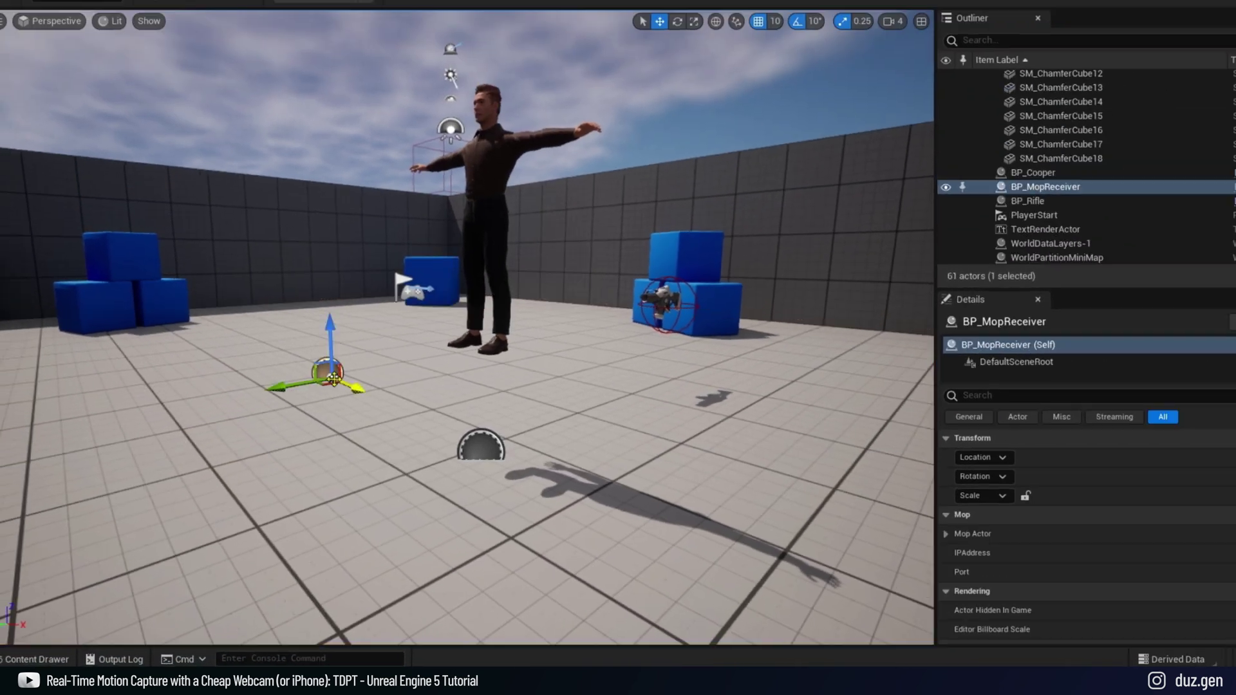
Set BP_MopReceiver's IP address to 127.0.0.1 and its port to 41622
left_click(390, 382)
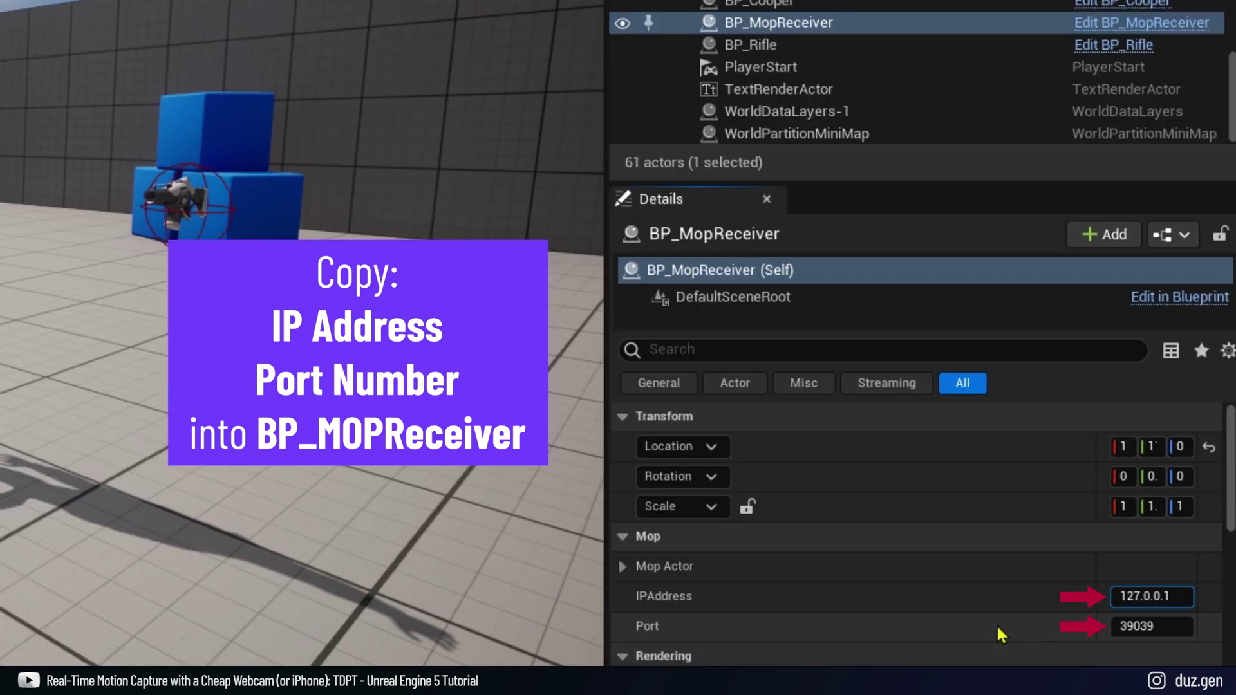
left_click(1153, 627)
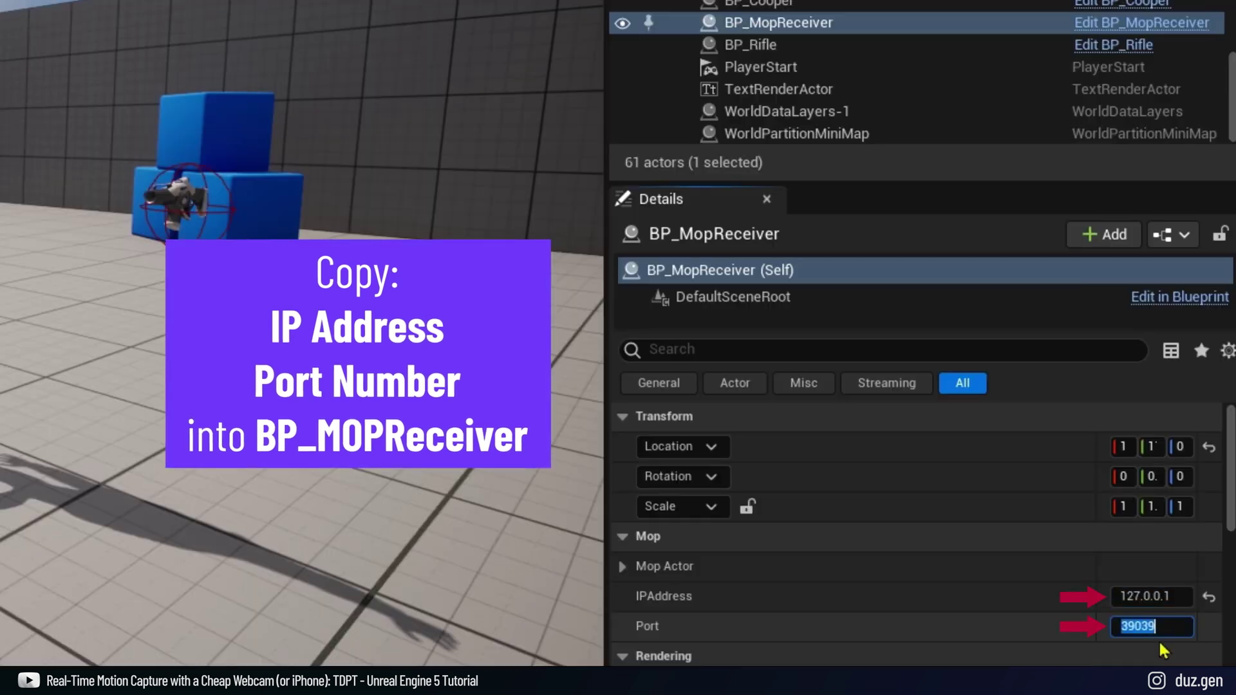
type("41622")
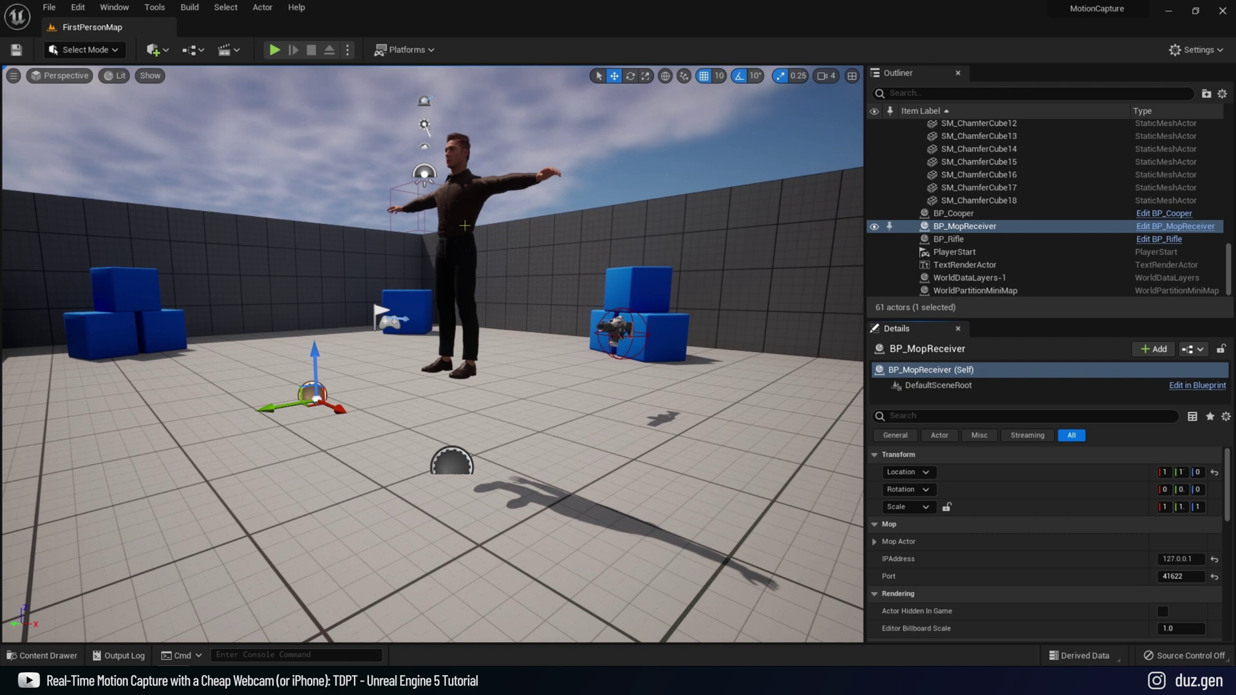
Assign BP_MopReceiver as the Mop Receiver of the BP_Cooper actor in the level and play the level
left_click(464, 225)
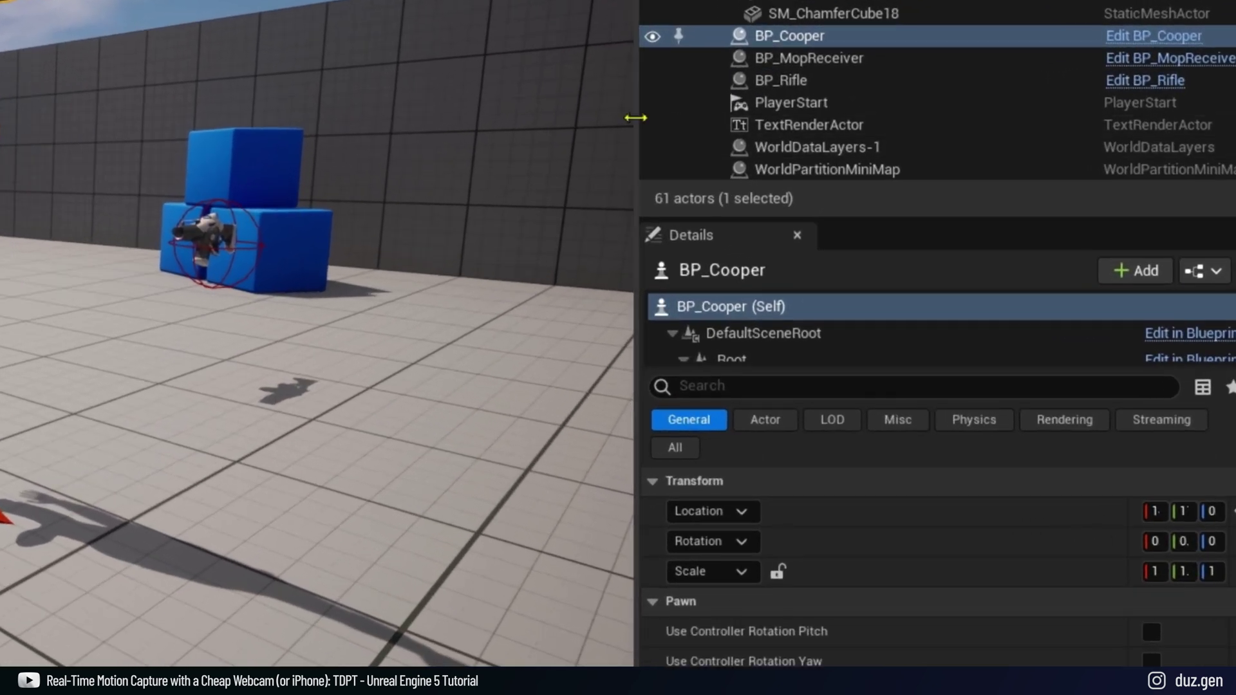
left_click_drag(635, 117, 307, 121)
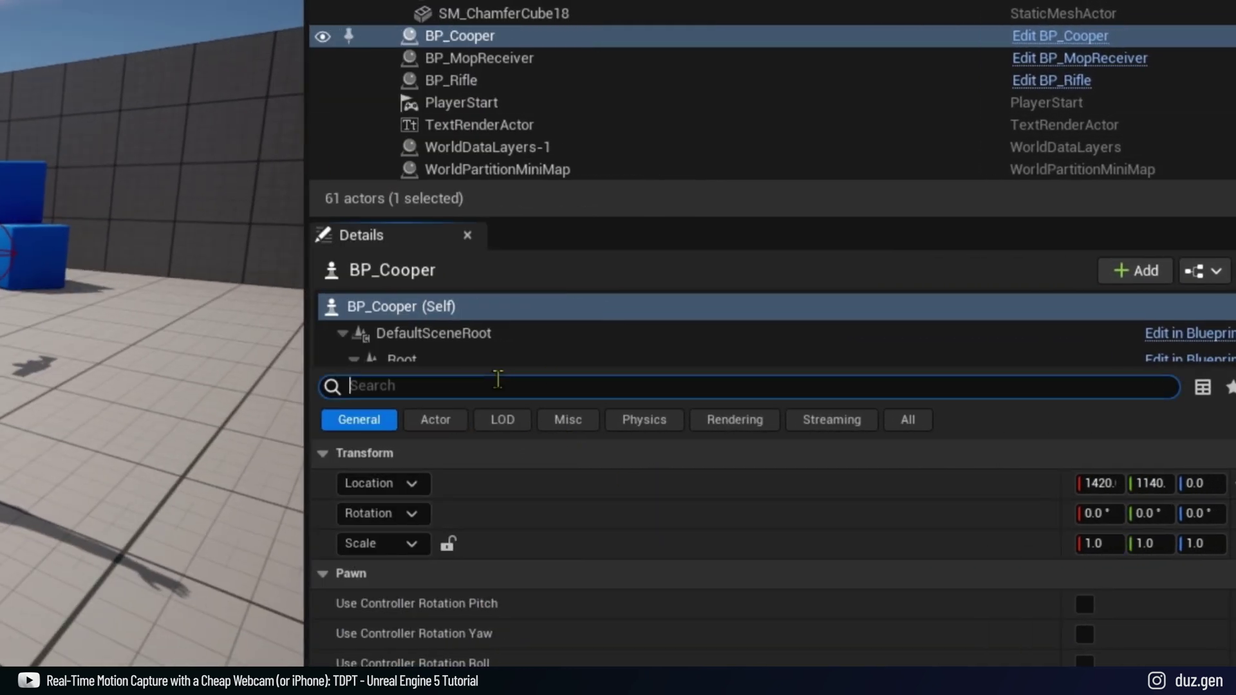
type("mop")
left_click(1119, 486)
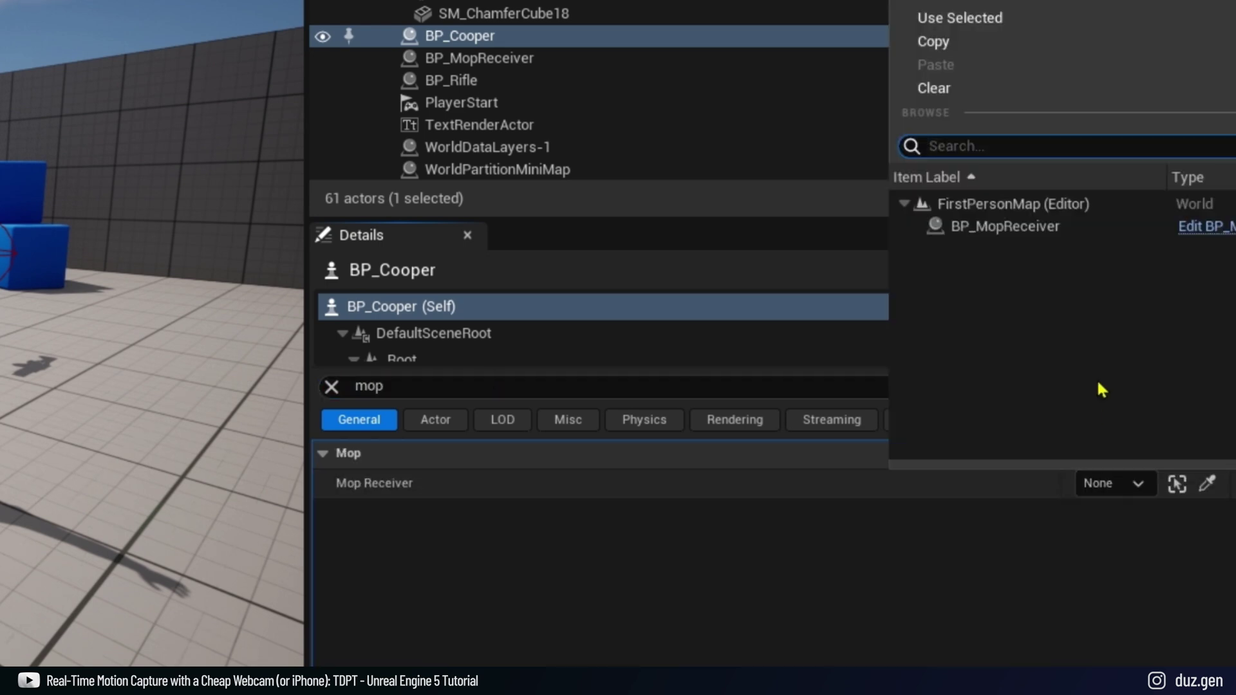
left_click(1045, 227)
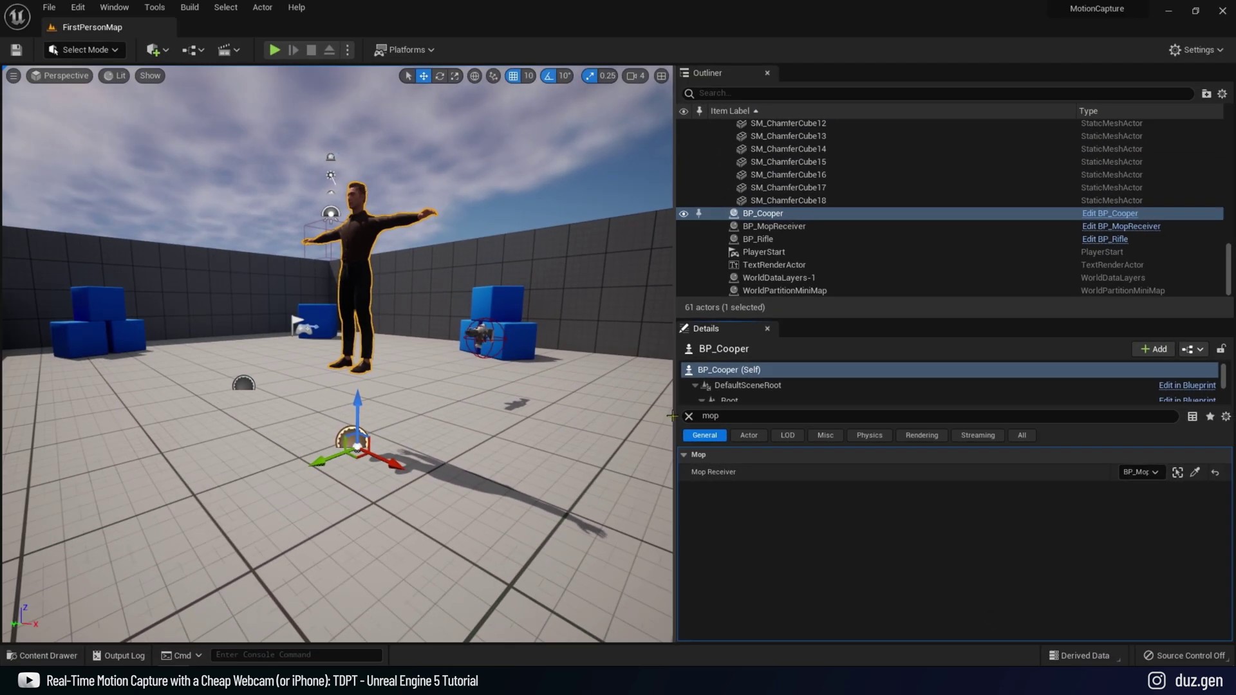
left_click_drag(672, 417, 899, 450)
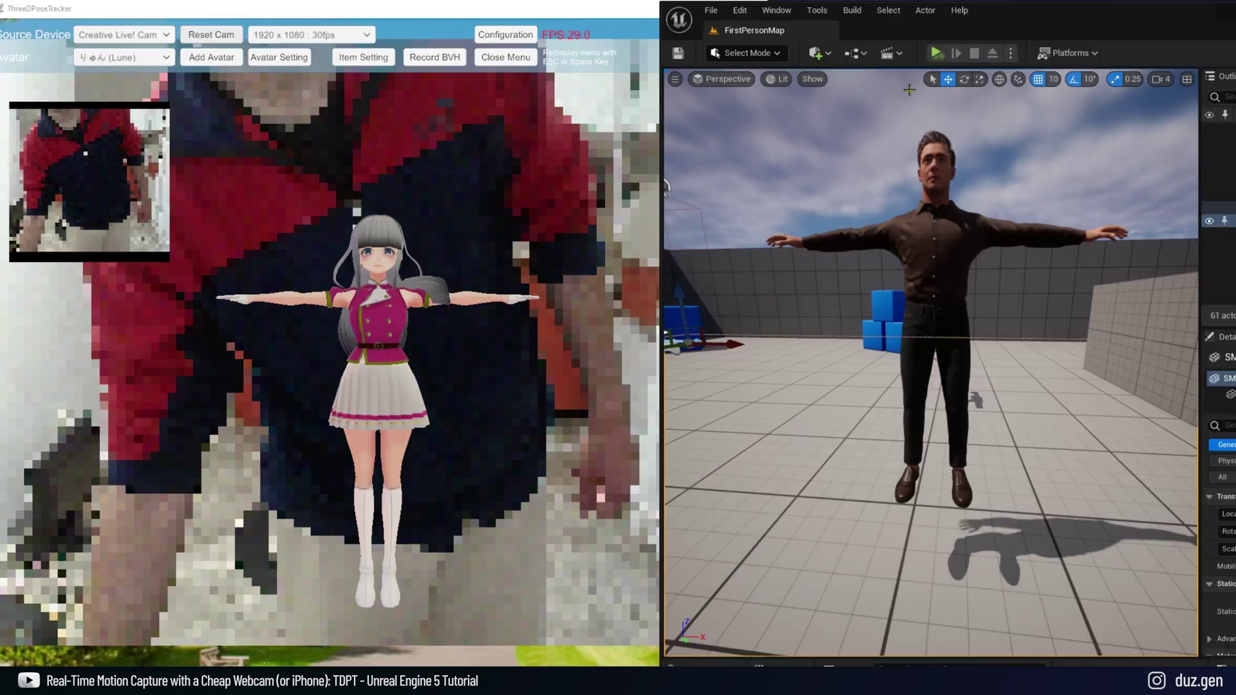
left_click(937, 54)
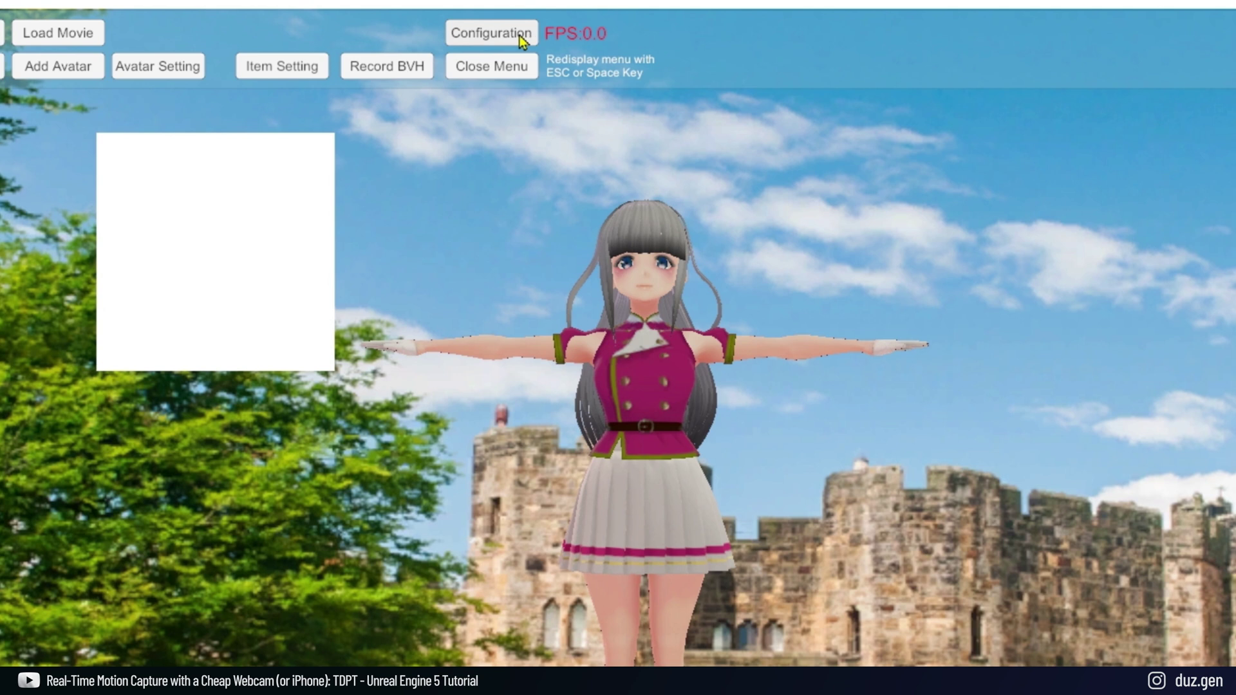
Switch to ThreeDPoseTracker, enable Use Upper Mode in its configuration and apply the setting
left_click(519, 35)
left_click(419, 207)
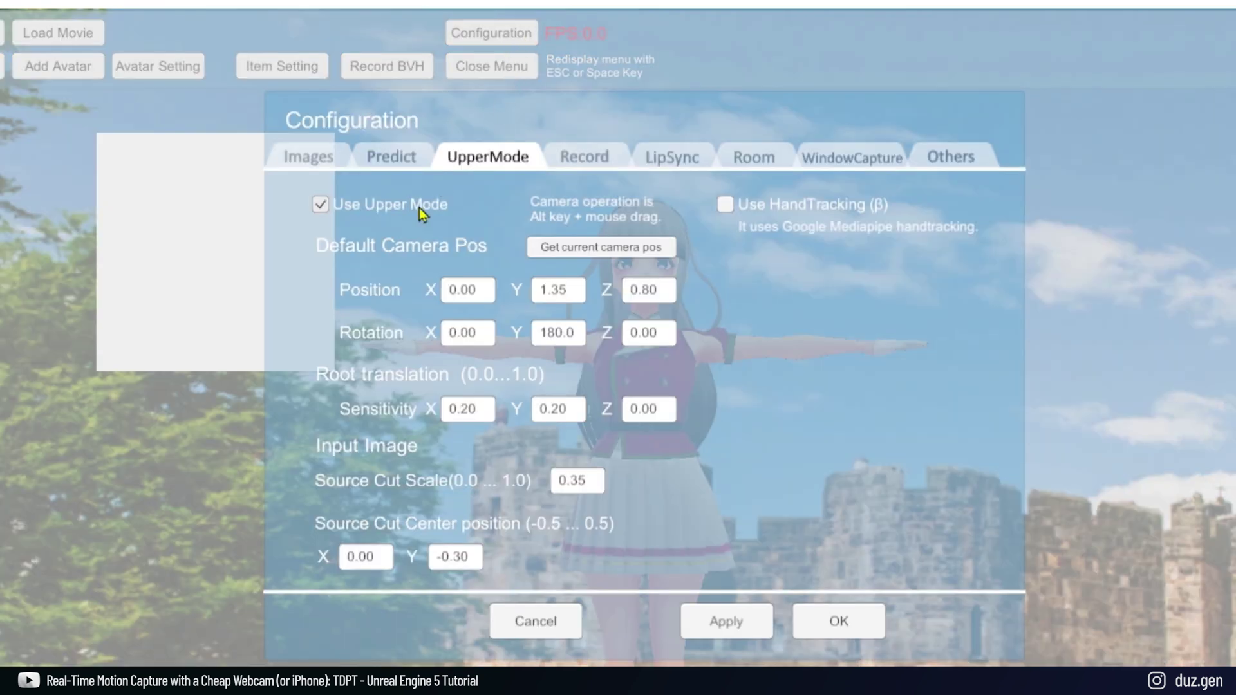
left_click(754, 633)
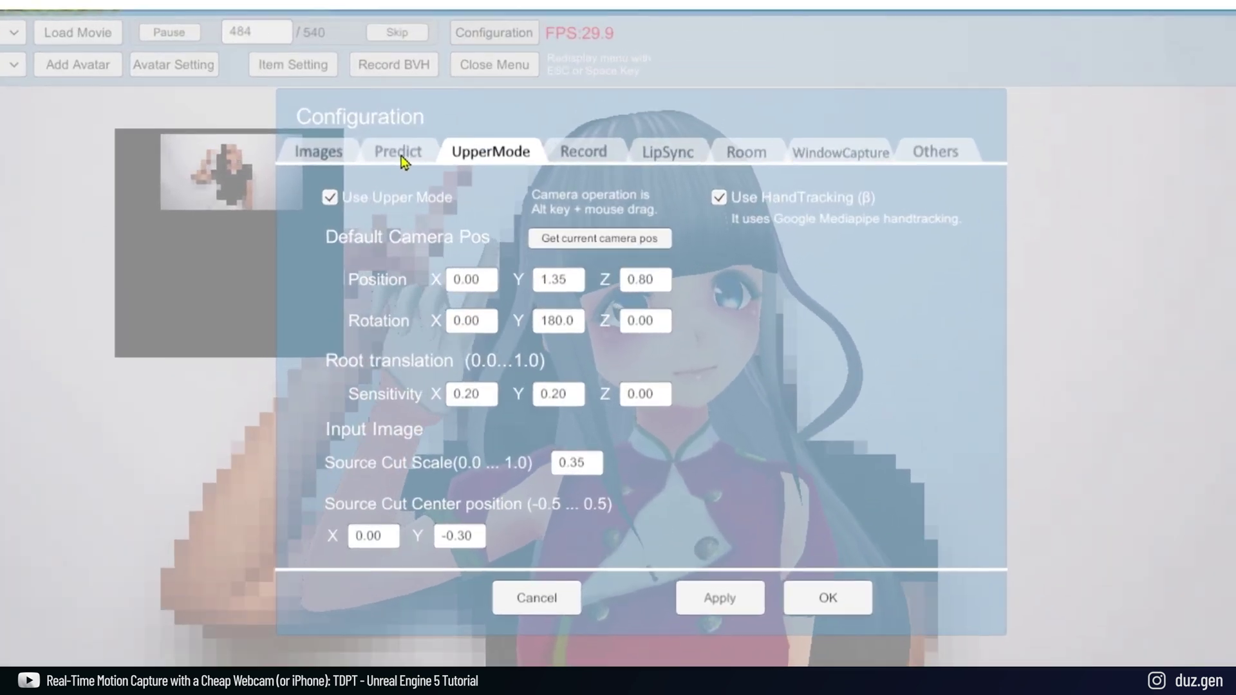
Set the Kalman filter interval and its noise to 0.1 in the Predict configuration and accept the settings
left_click(399, 153)
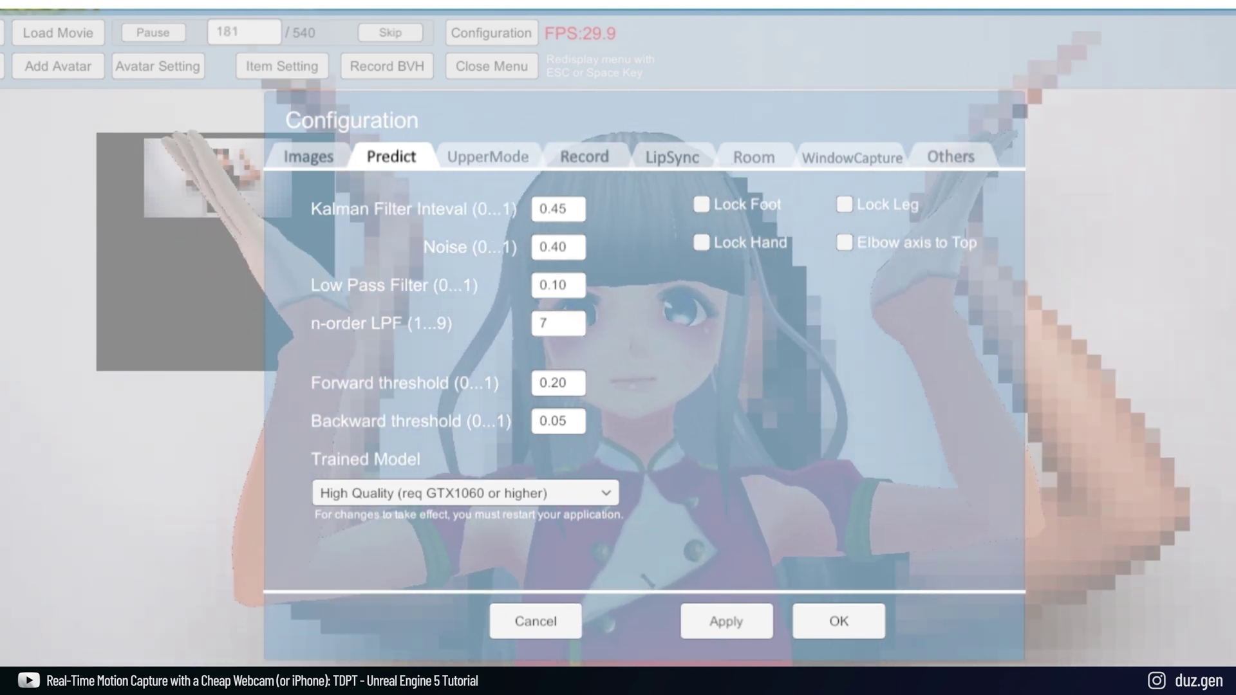
left_click(558, 208)
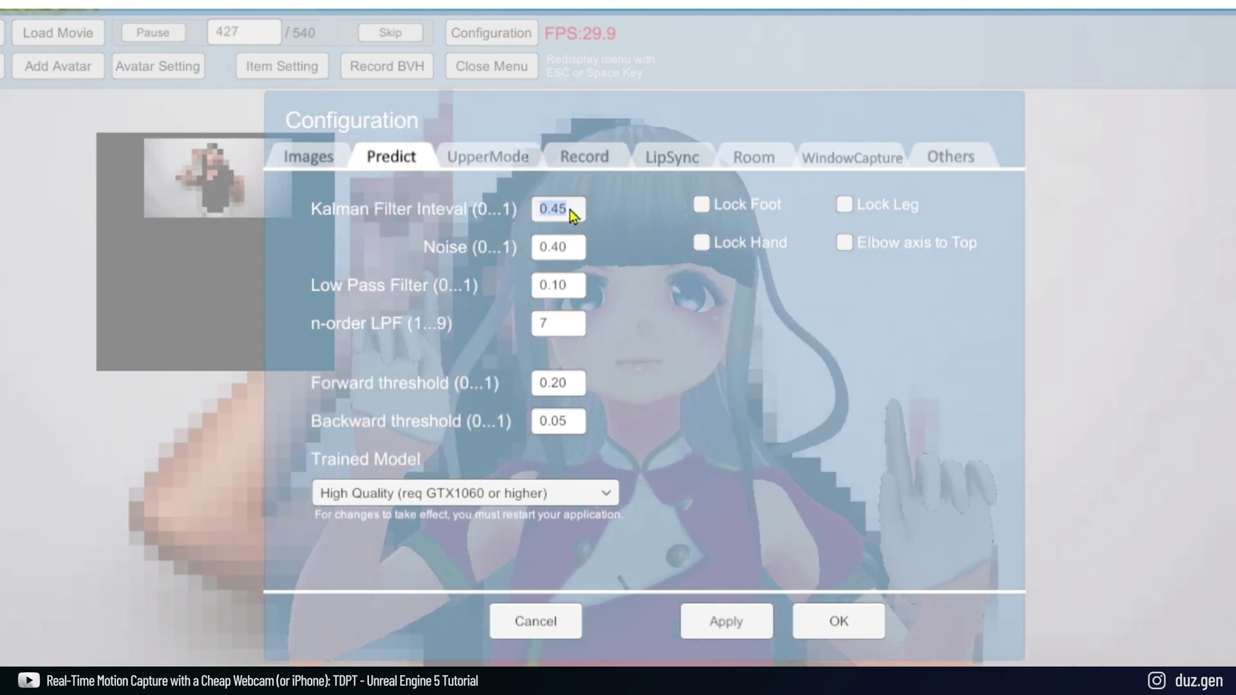
type("0")
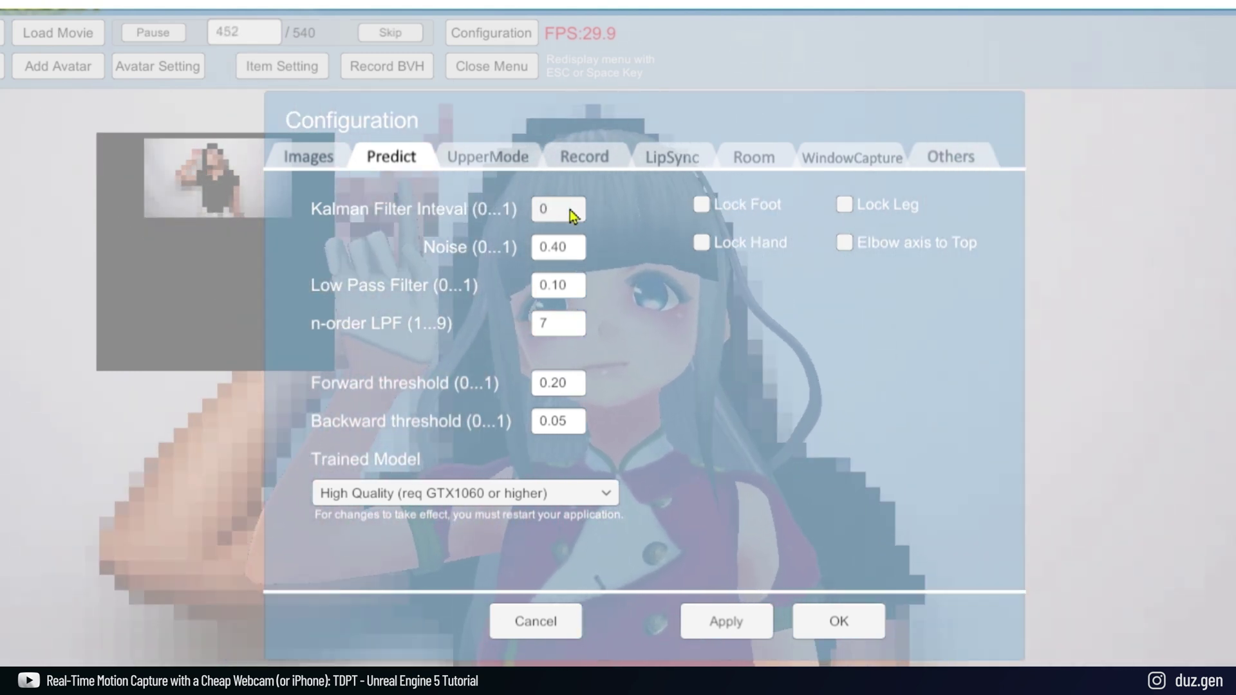
type(".1")
left_click(564, 247)
type("0.1")
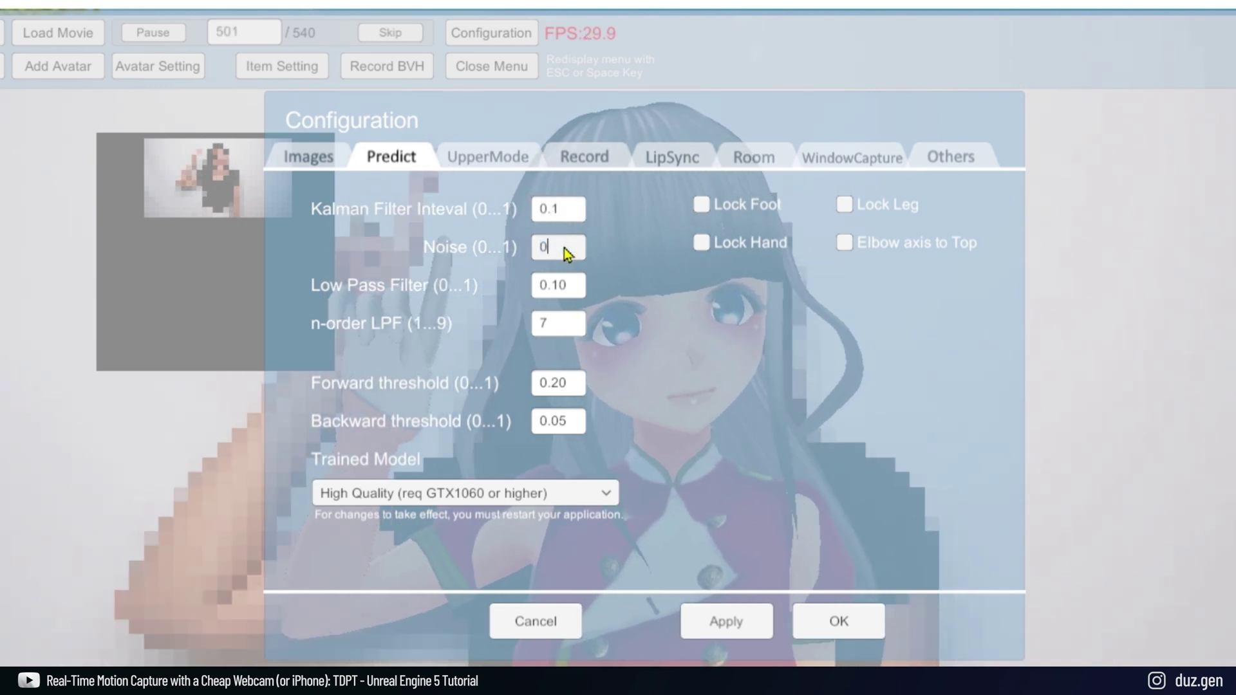
left_click(765, 625)
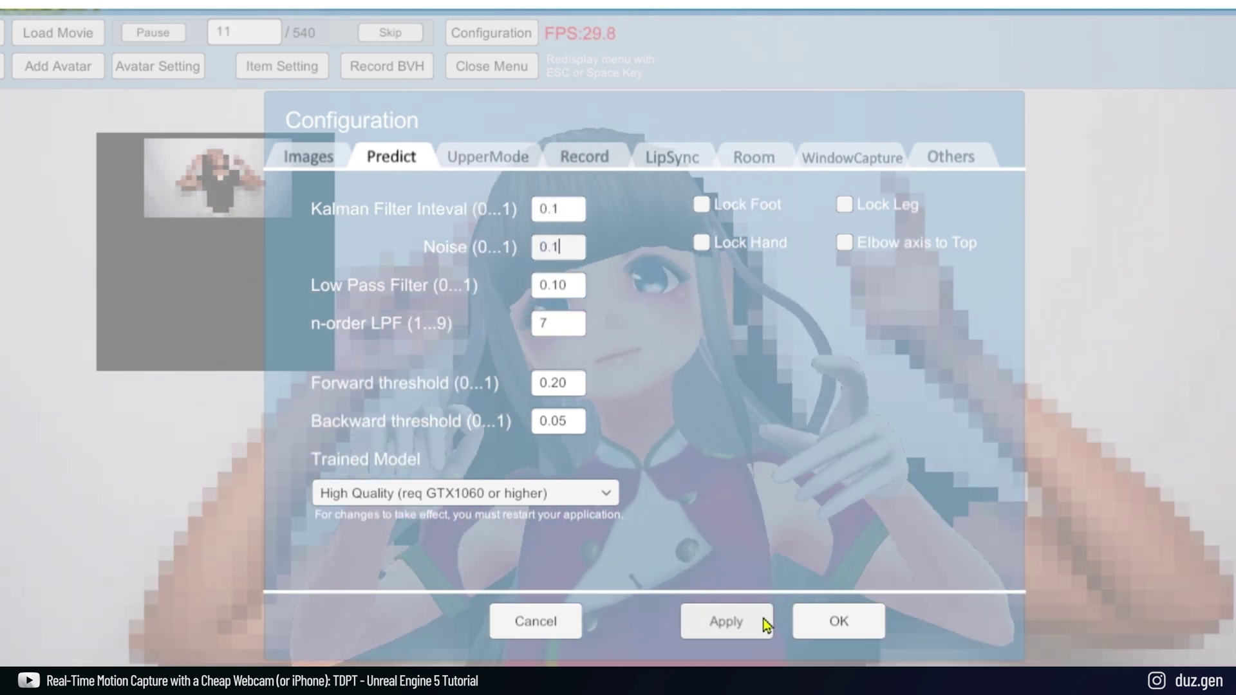
left_click(832, 624)
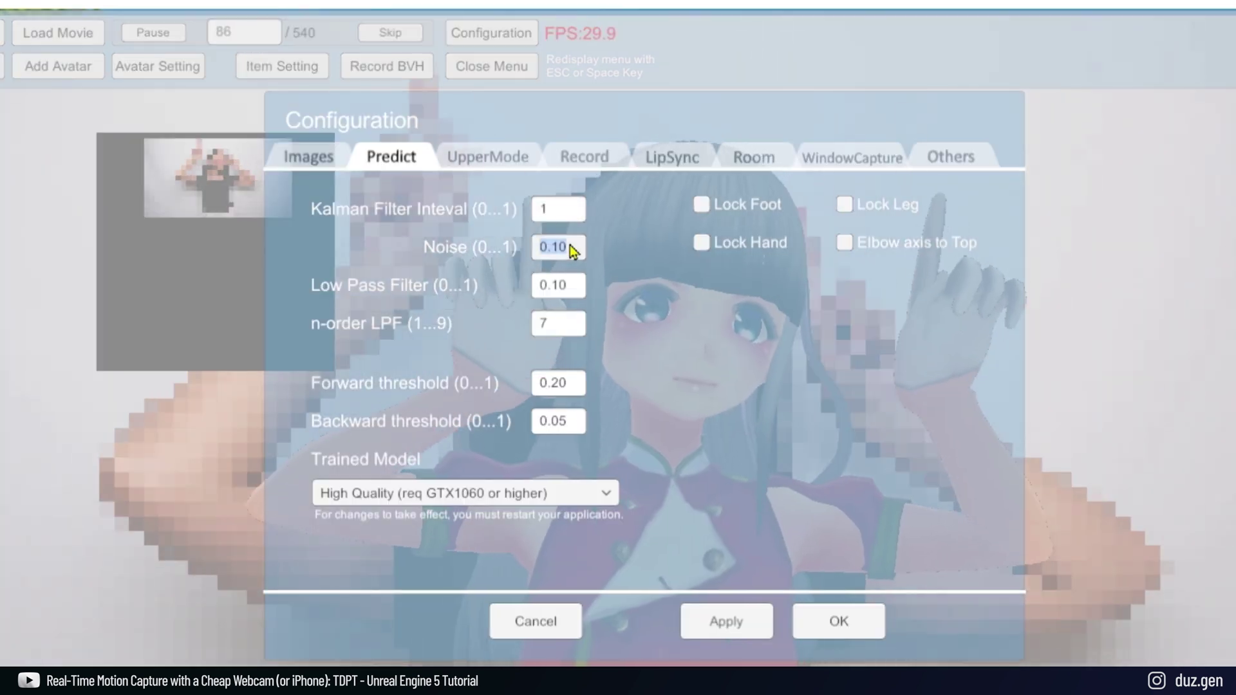
Set both the Kalman filter interval and its noise to 1 and accept the configuration
type("1")
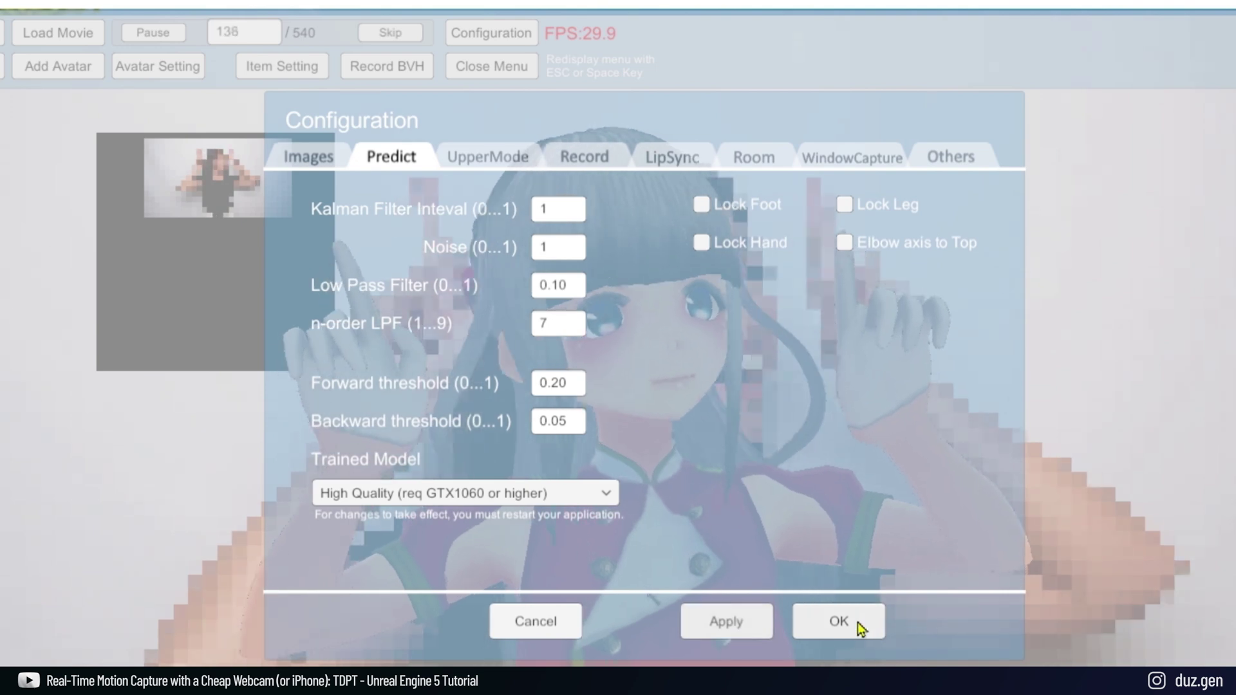
left_click(854, 622)
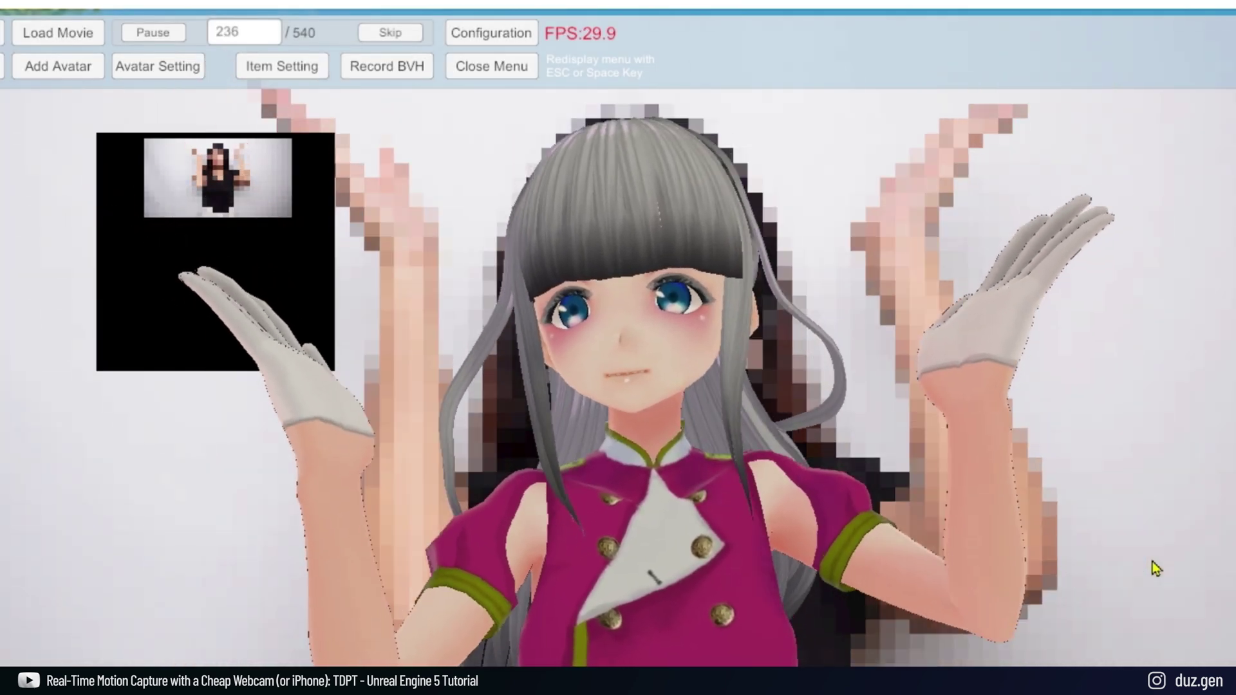
Enable Lock Foot and Lock Leg in the Predict configuration and apply the settings
left_click(491, 33)
left_click(758, 210)
left_click(874, 206)
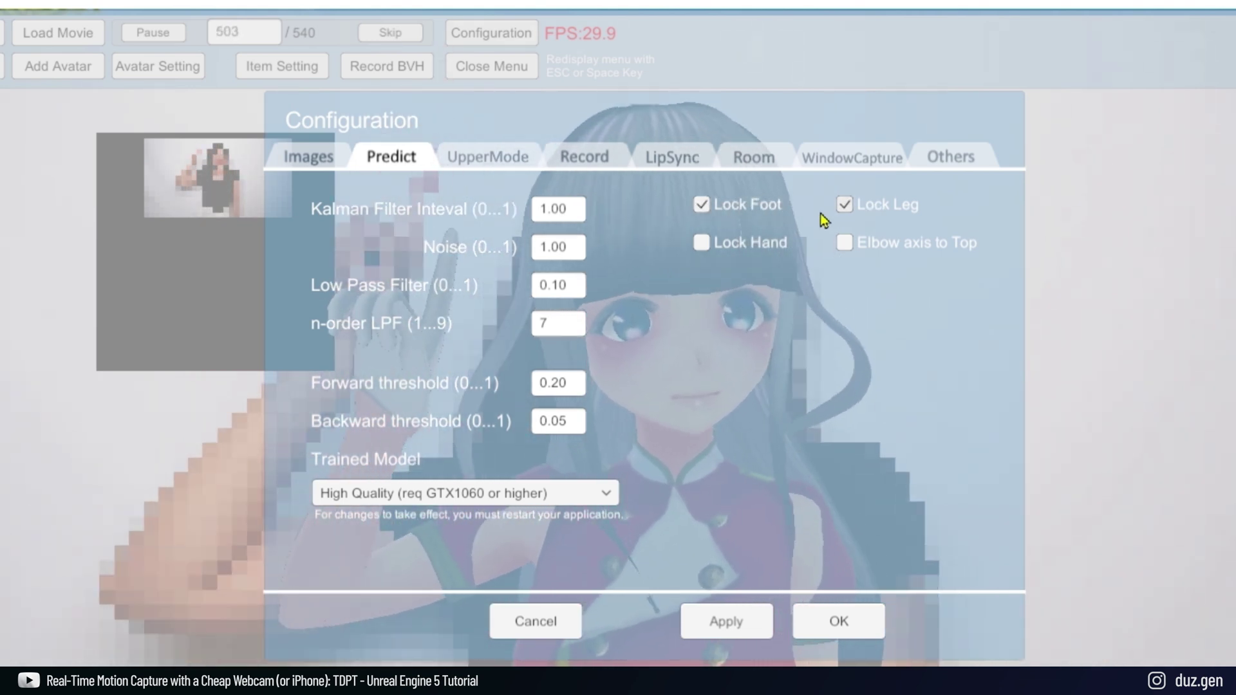
left_click(726, 621)
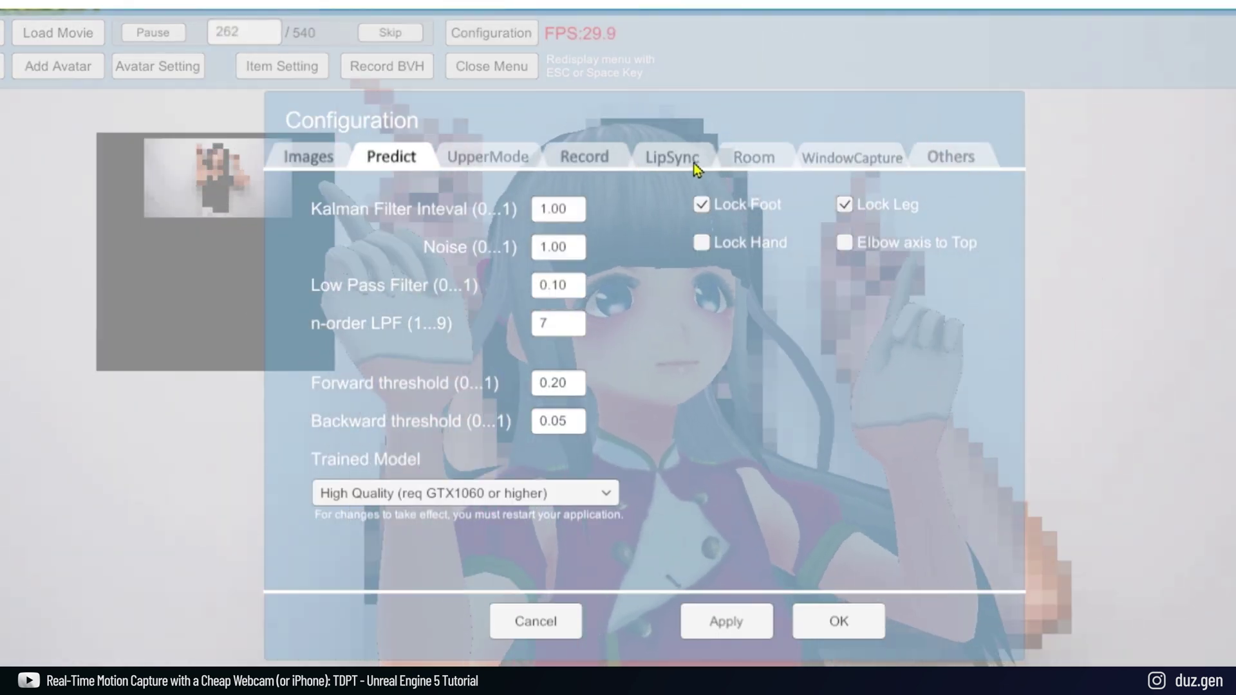
Enable Use Lip Sync and Use Auto Blink in the LipSync configuration and apply the settings
left_click(693, 163)
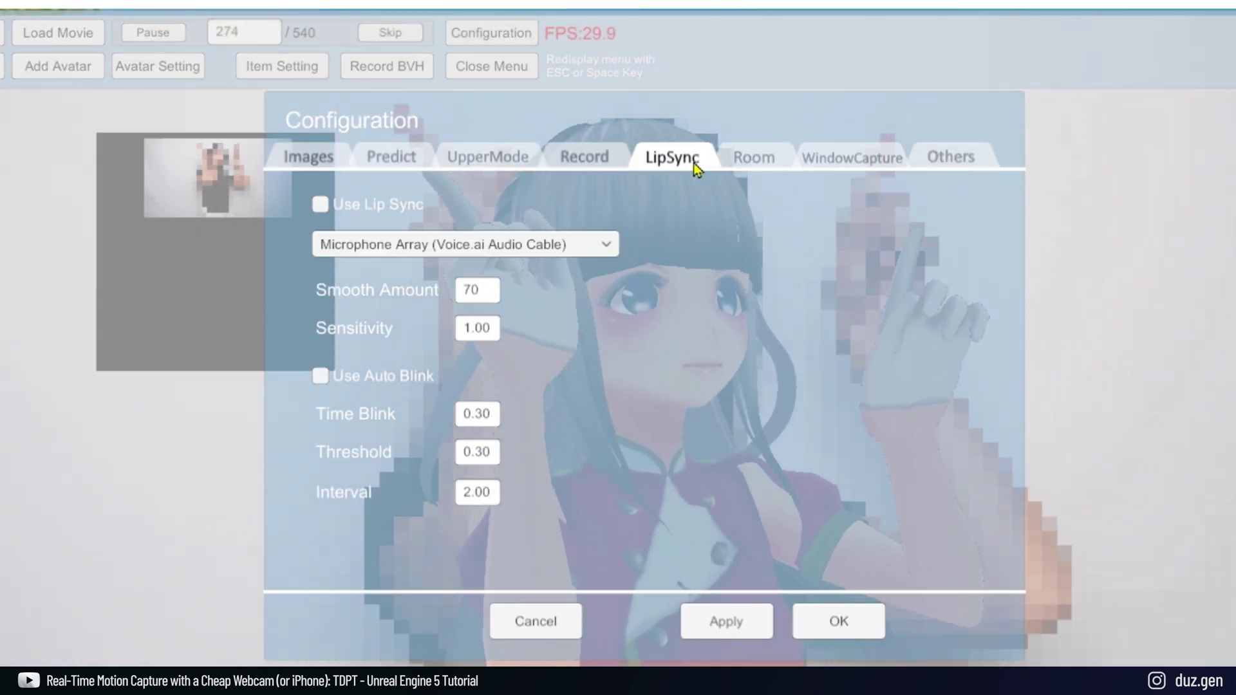
left_click(395, 208)
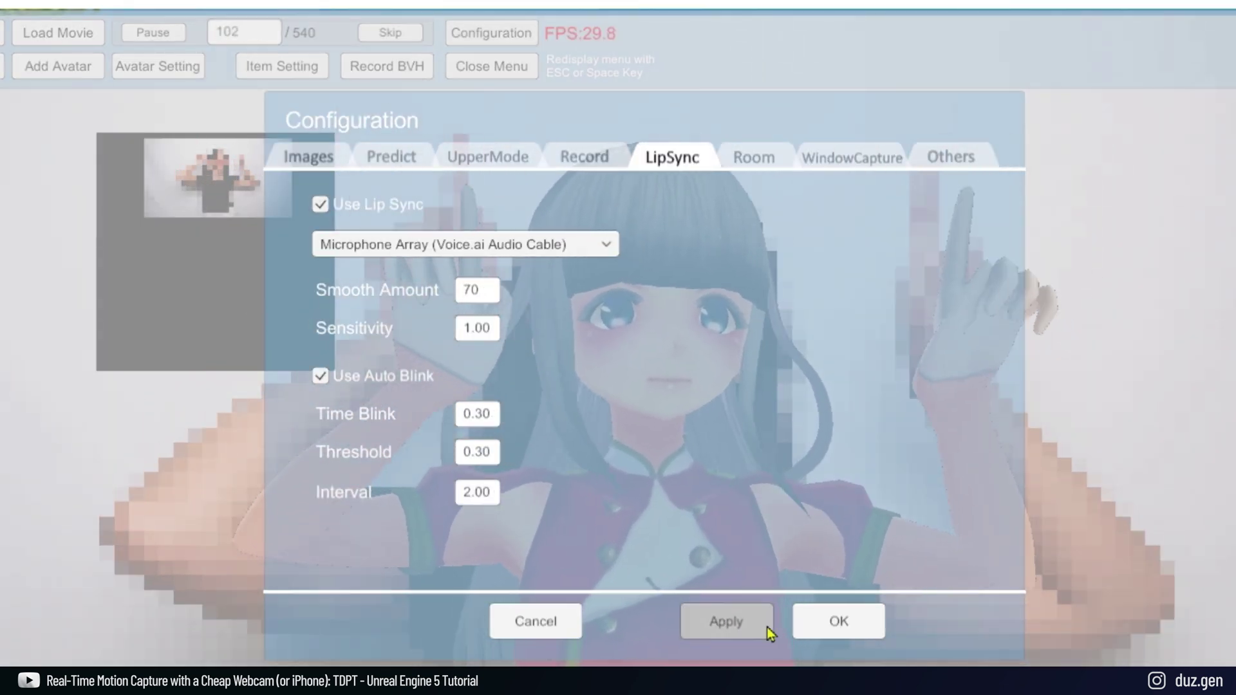
left_click(767, 627)
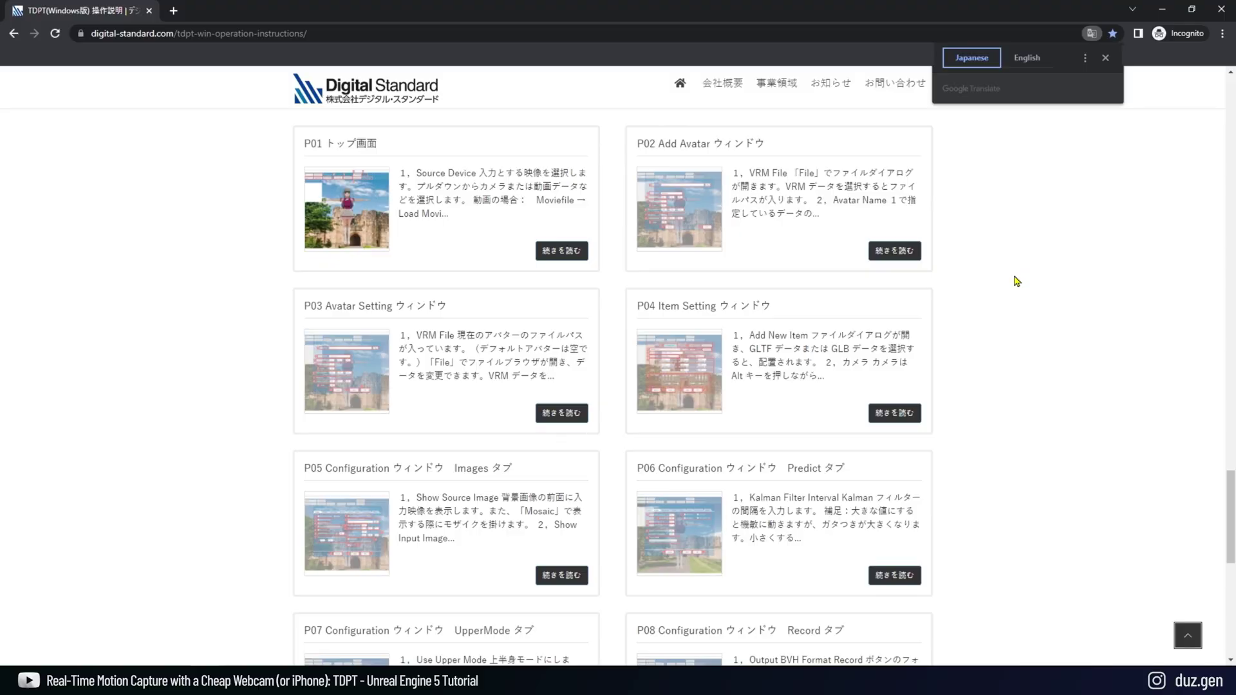
Switch to Chrome, translate the TDPT operation instructions page into English and read through its capture, avatar and configuration guidance
left_click(1027, 59)
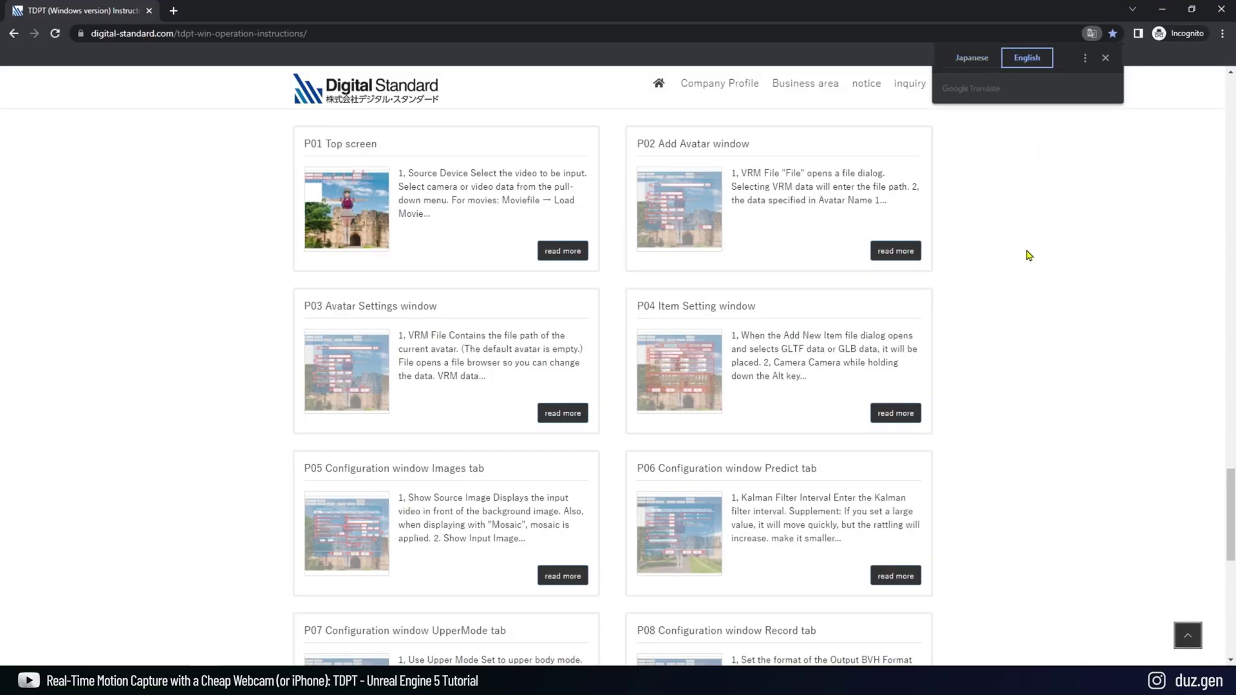
key("Home")
scroll(1029, 255, "down", 15)
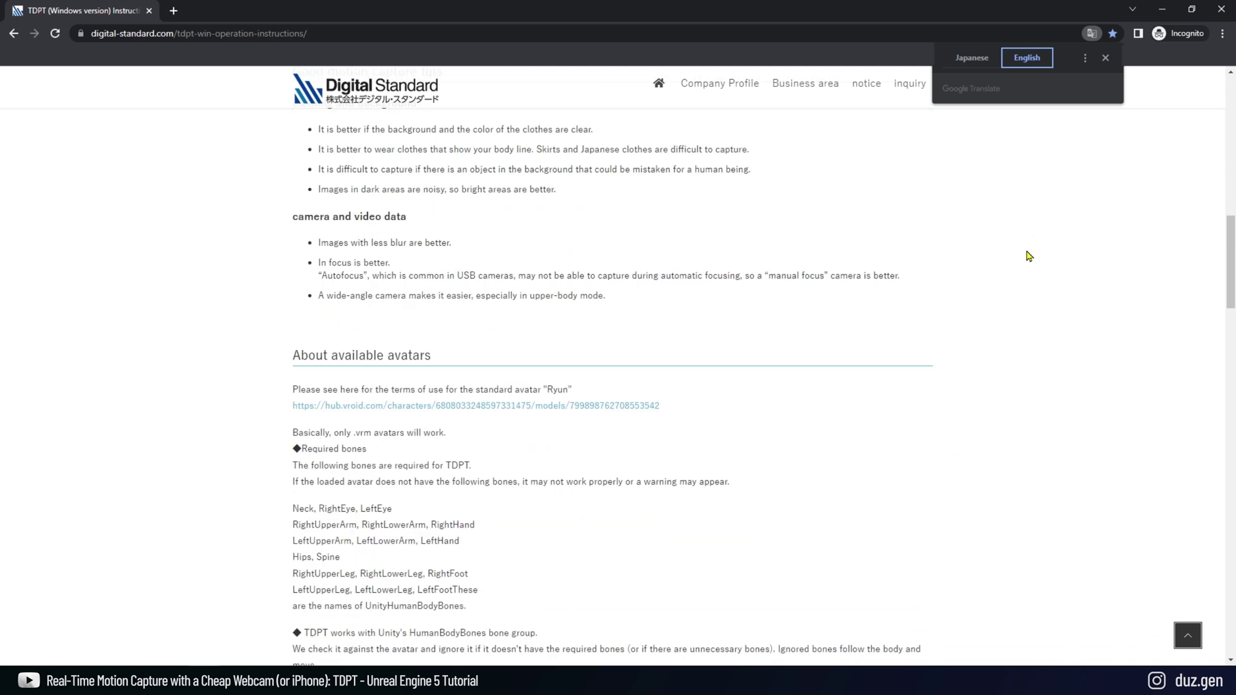
scroll(1029, 256, "down", 5)
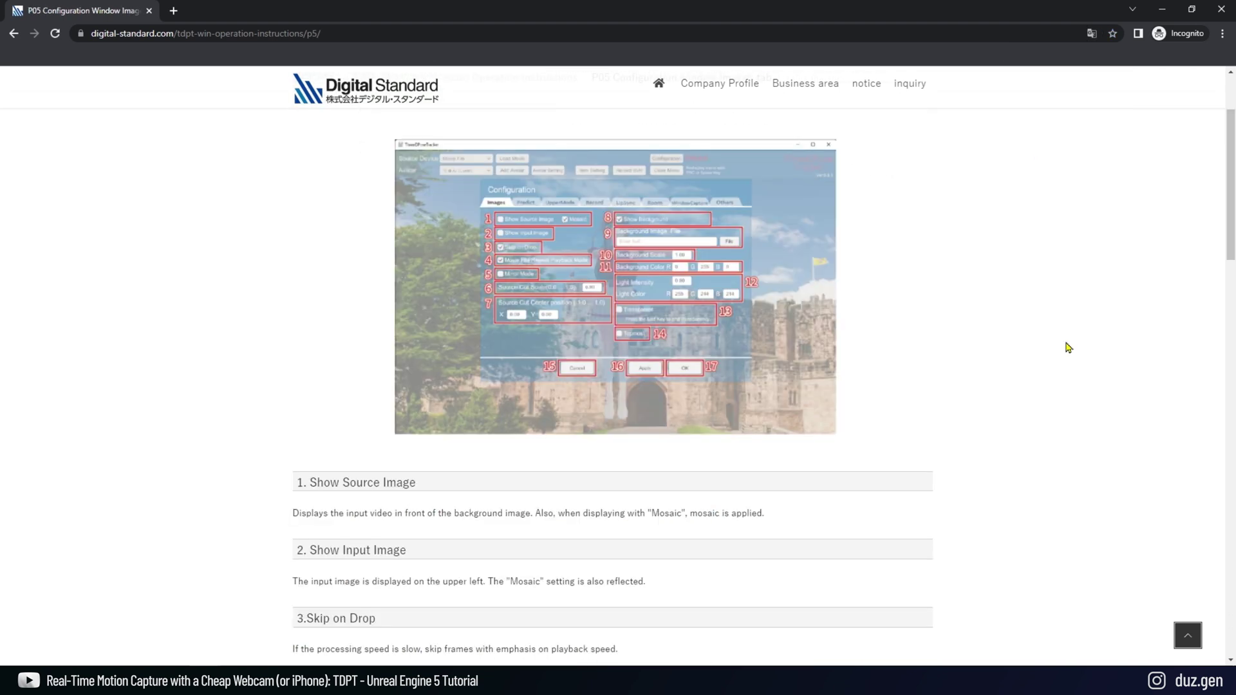